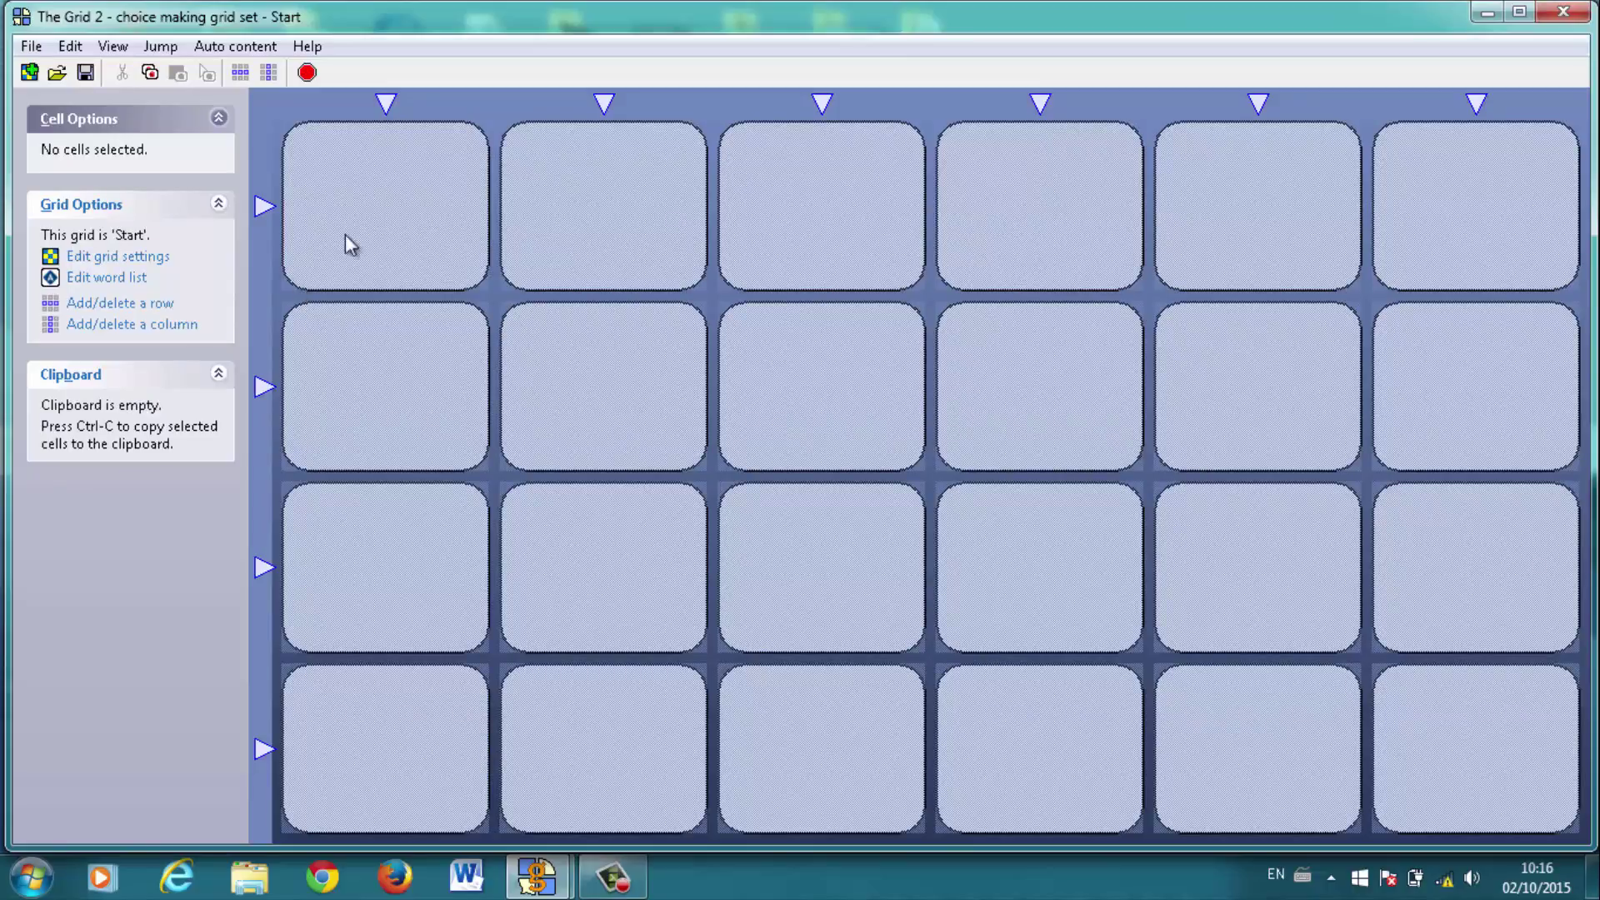
- Enlarge cells to divide the grid into two equal side-by-side cells, each three columns wide and four rows tall
left_click(367, 222)
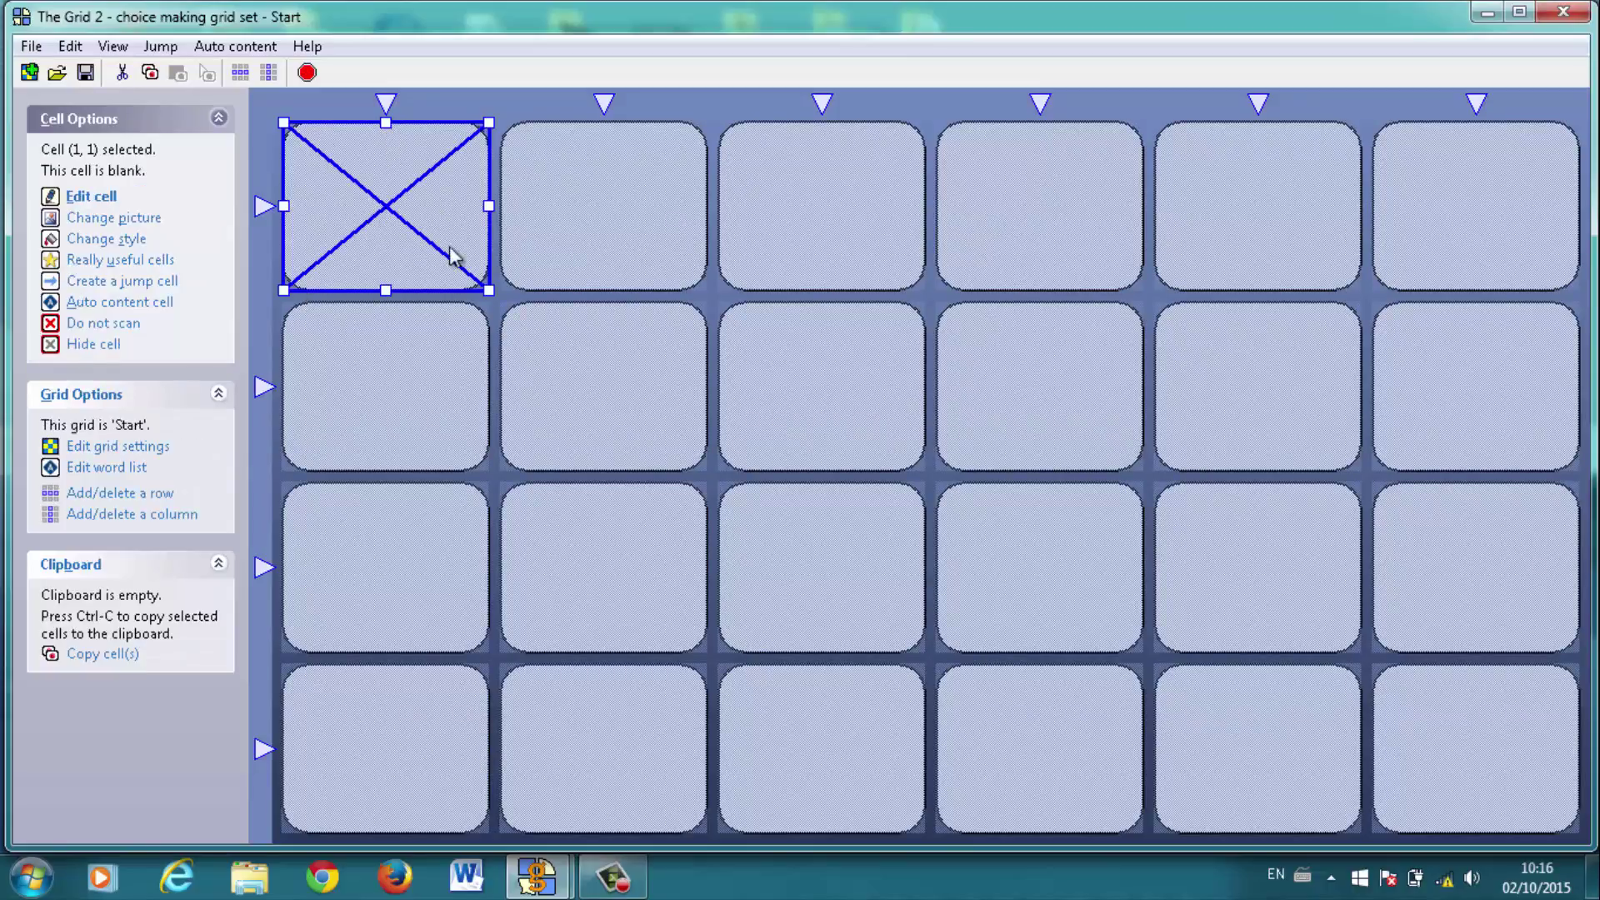
left_click_drag(489, 287, 718, 677)
left_click(1036, 255)
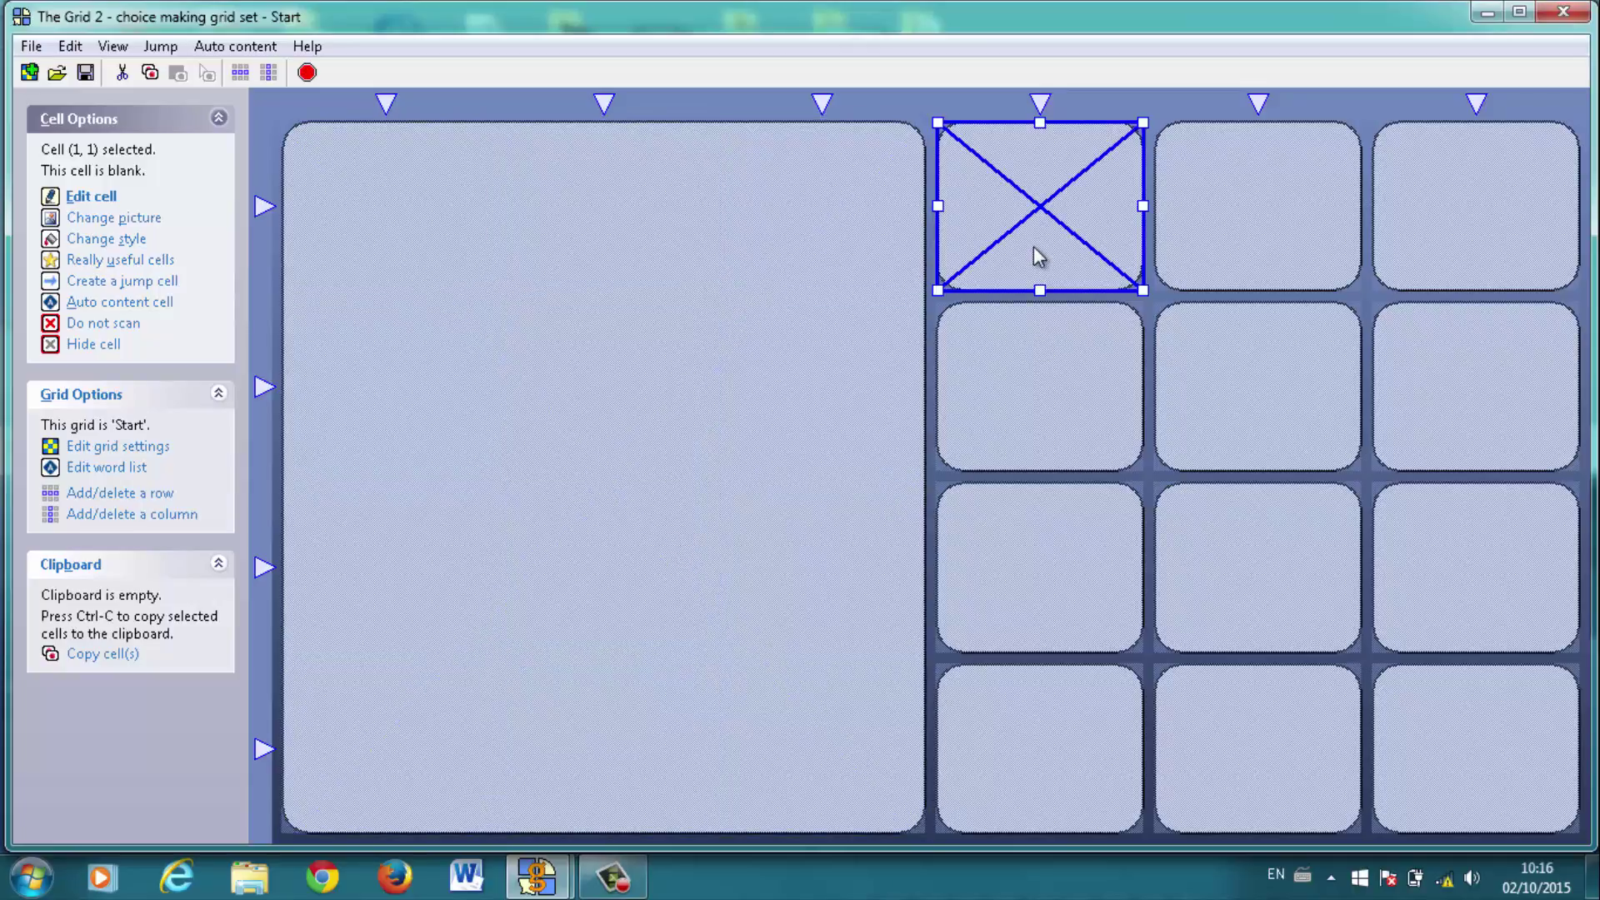
left_click_drag(1138, 286, 1422, 600)
left_click(1288, 601)
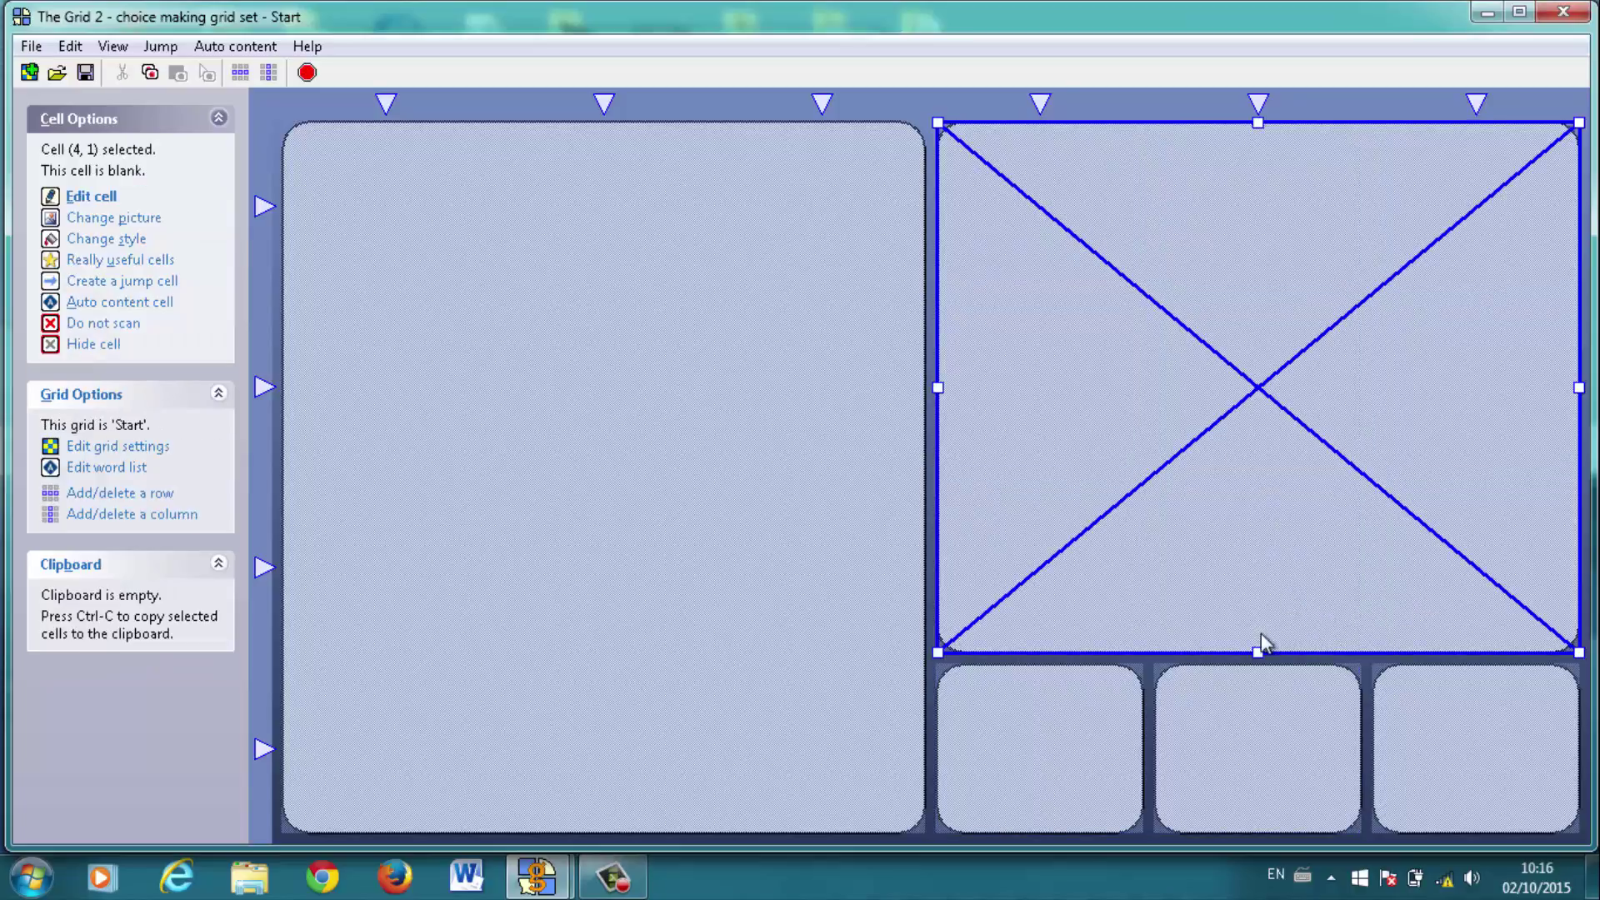
left_click_drag(1254, 648, 1270, 787)
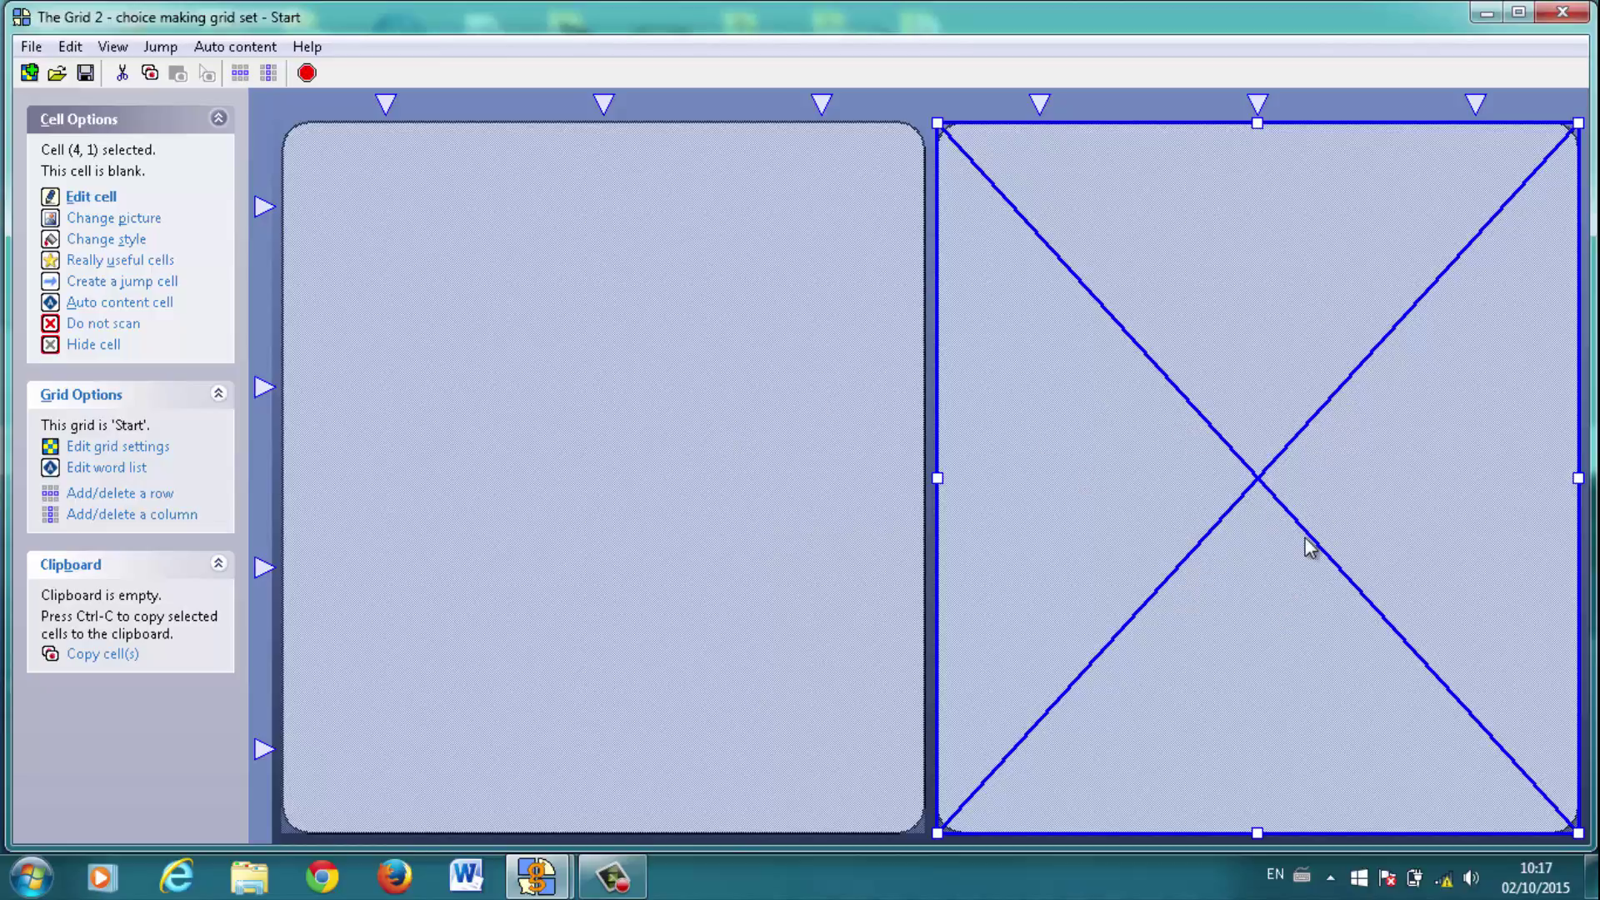
- Turn both large cells into Word list auto content cells
left_click(611, 505, "ctrl")
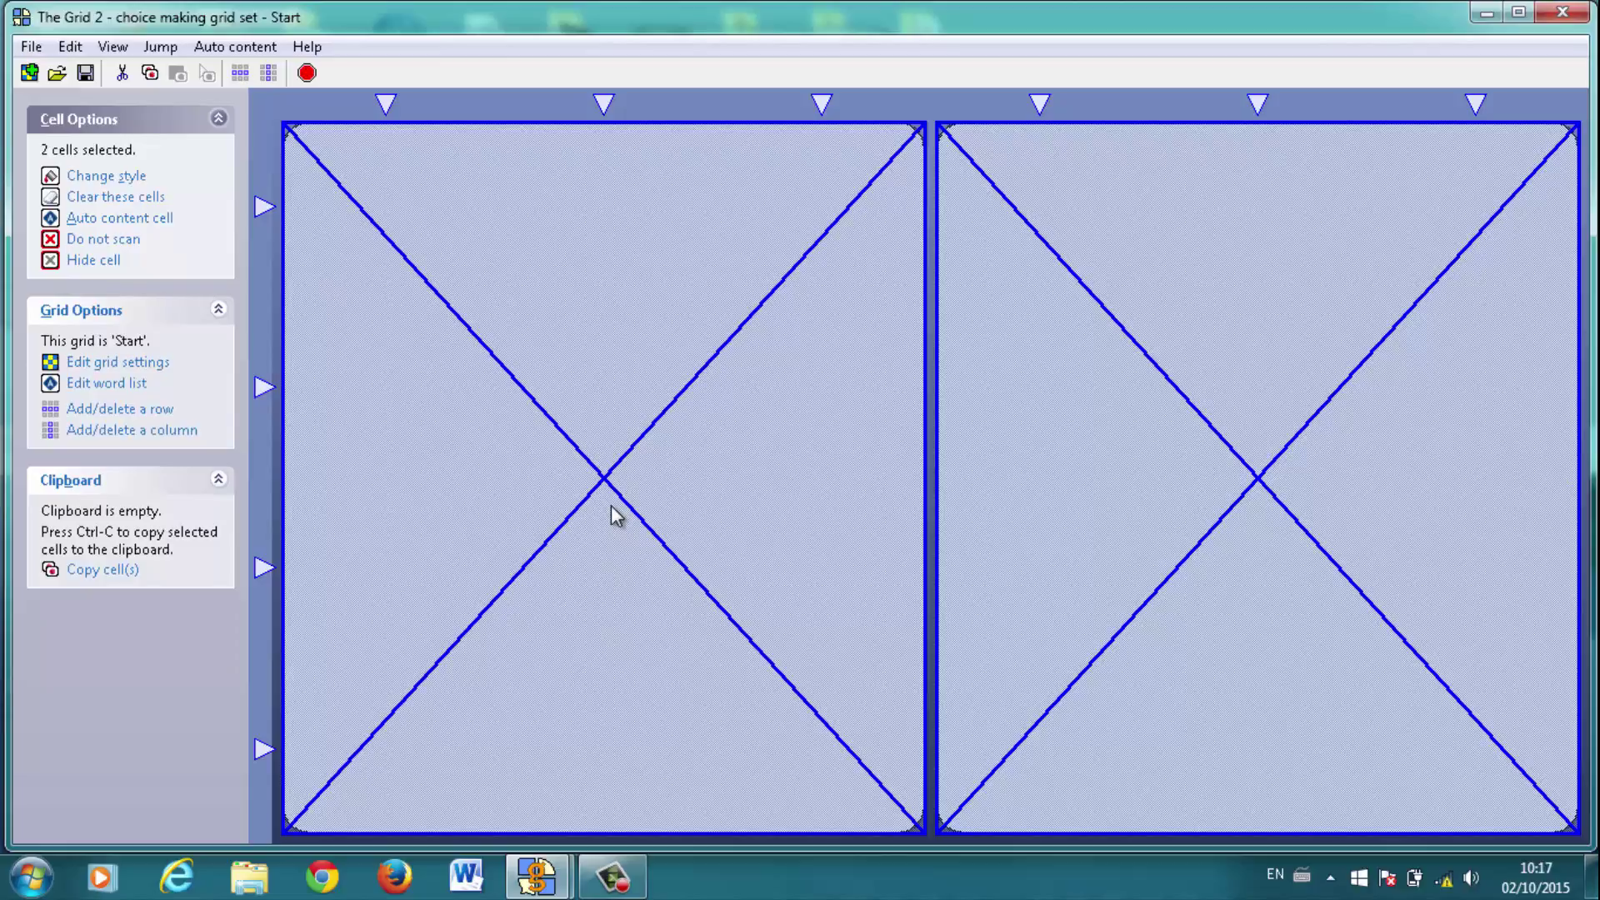
left_click(150, 219)
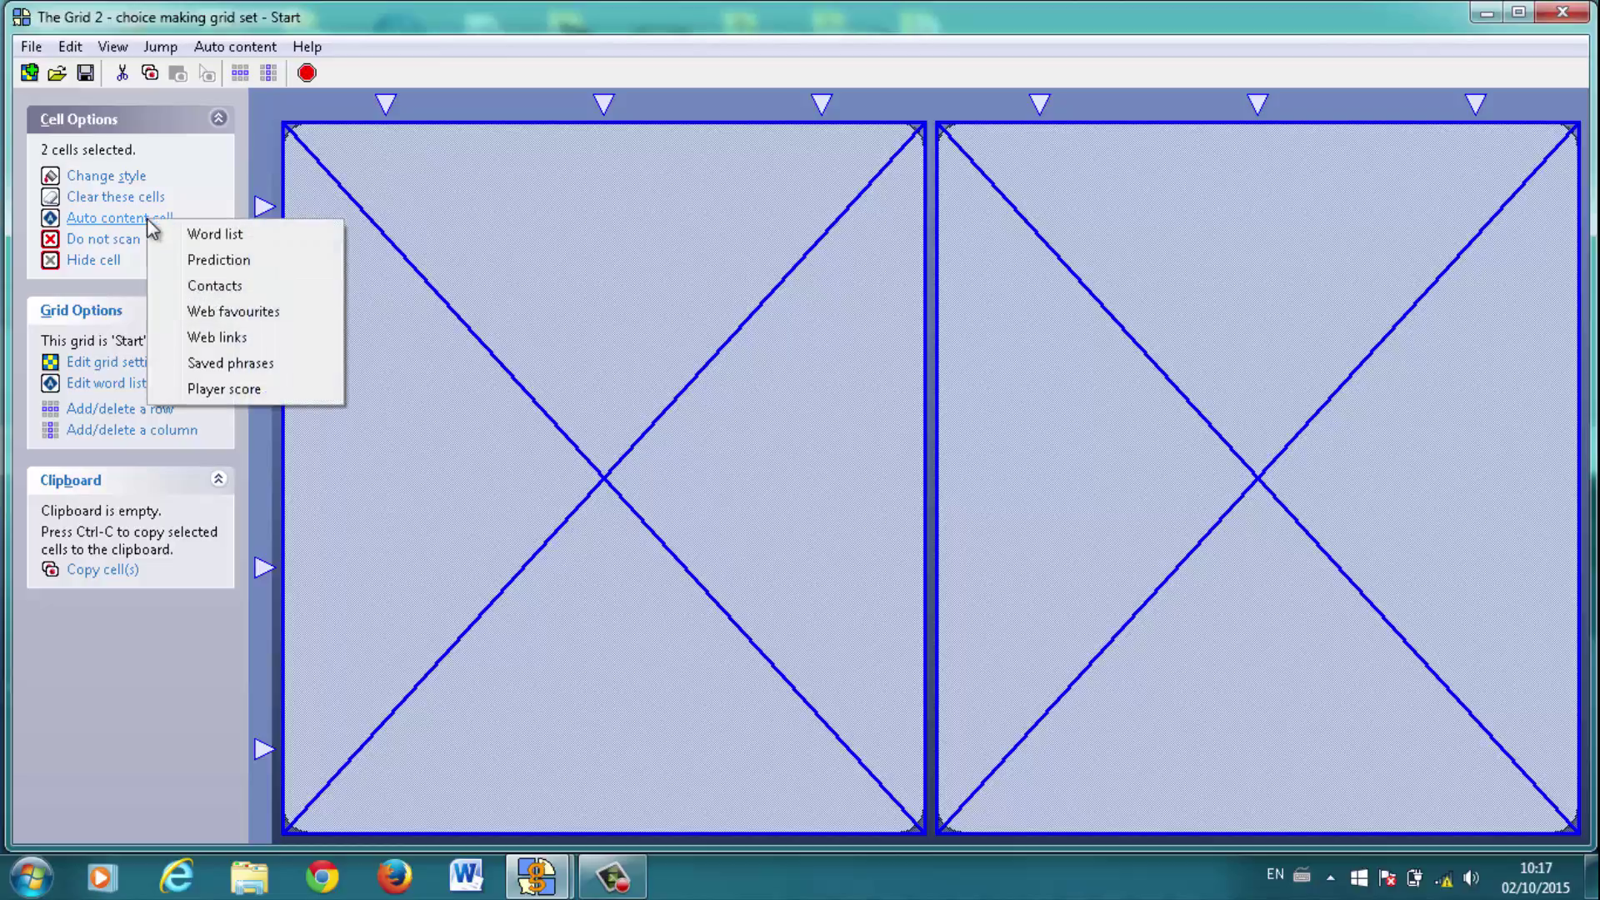
left_click(189, 237)
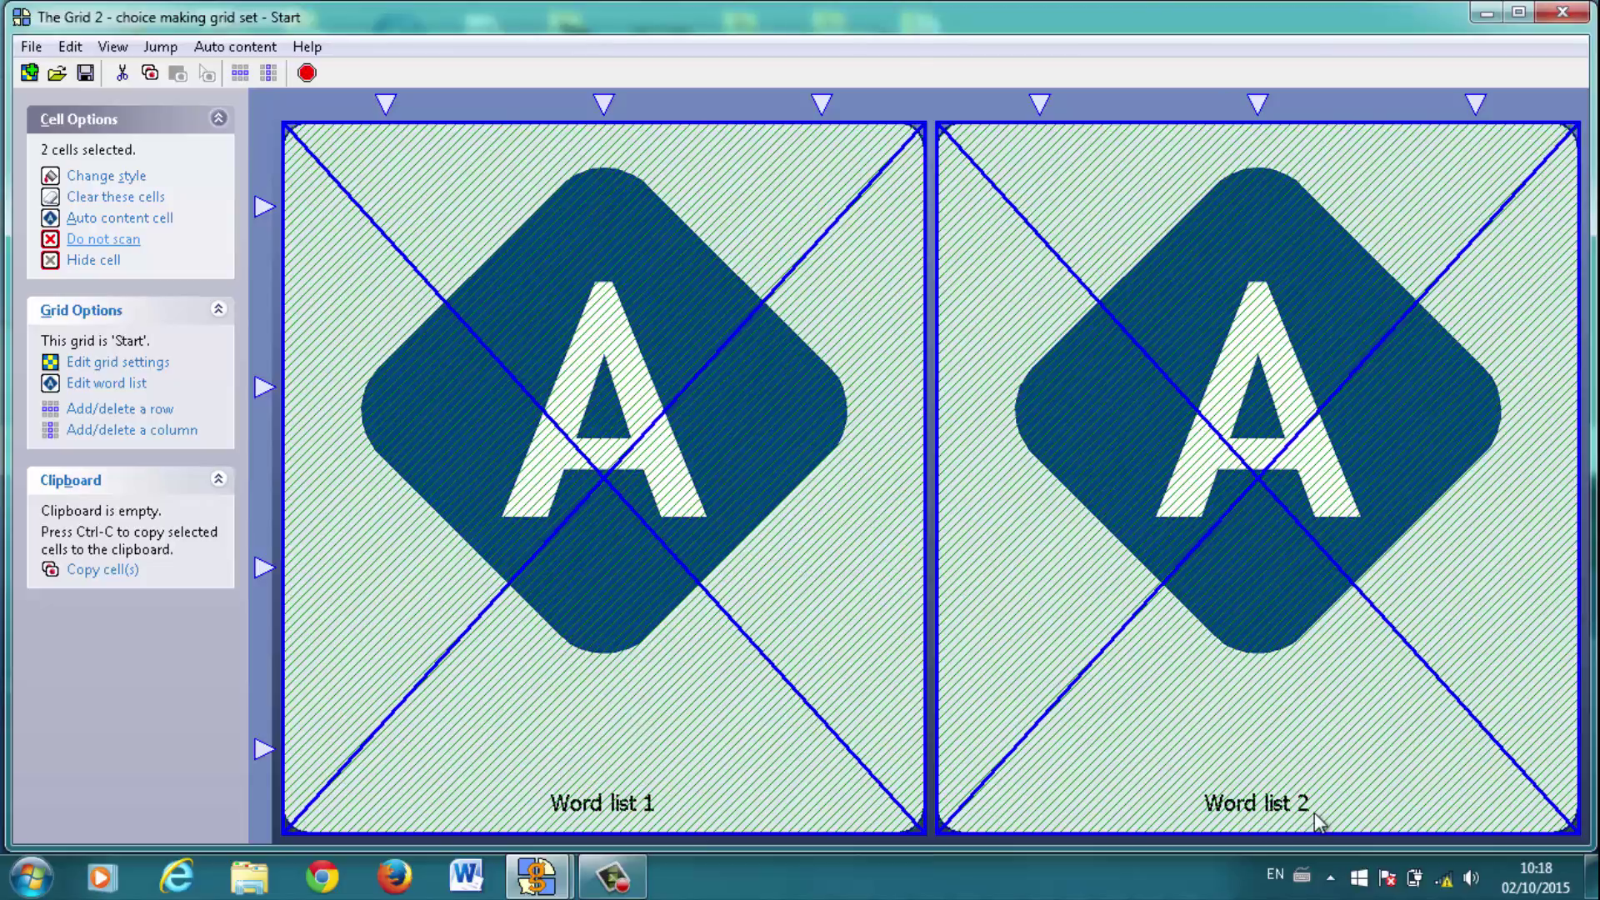
- Leave editing mode and save the changes made to the grid 'Start'
left_click(67, 47)
left_click(75, 68)
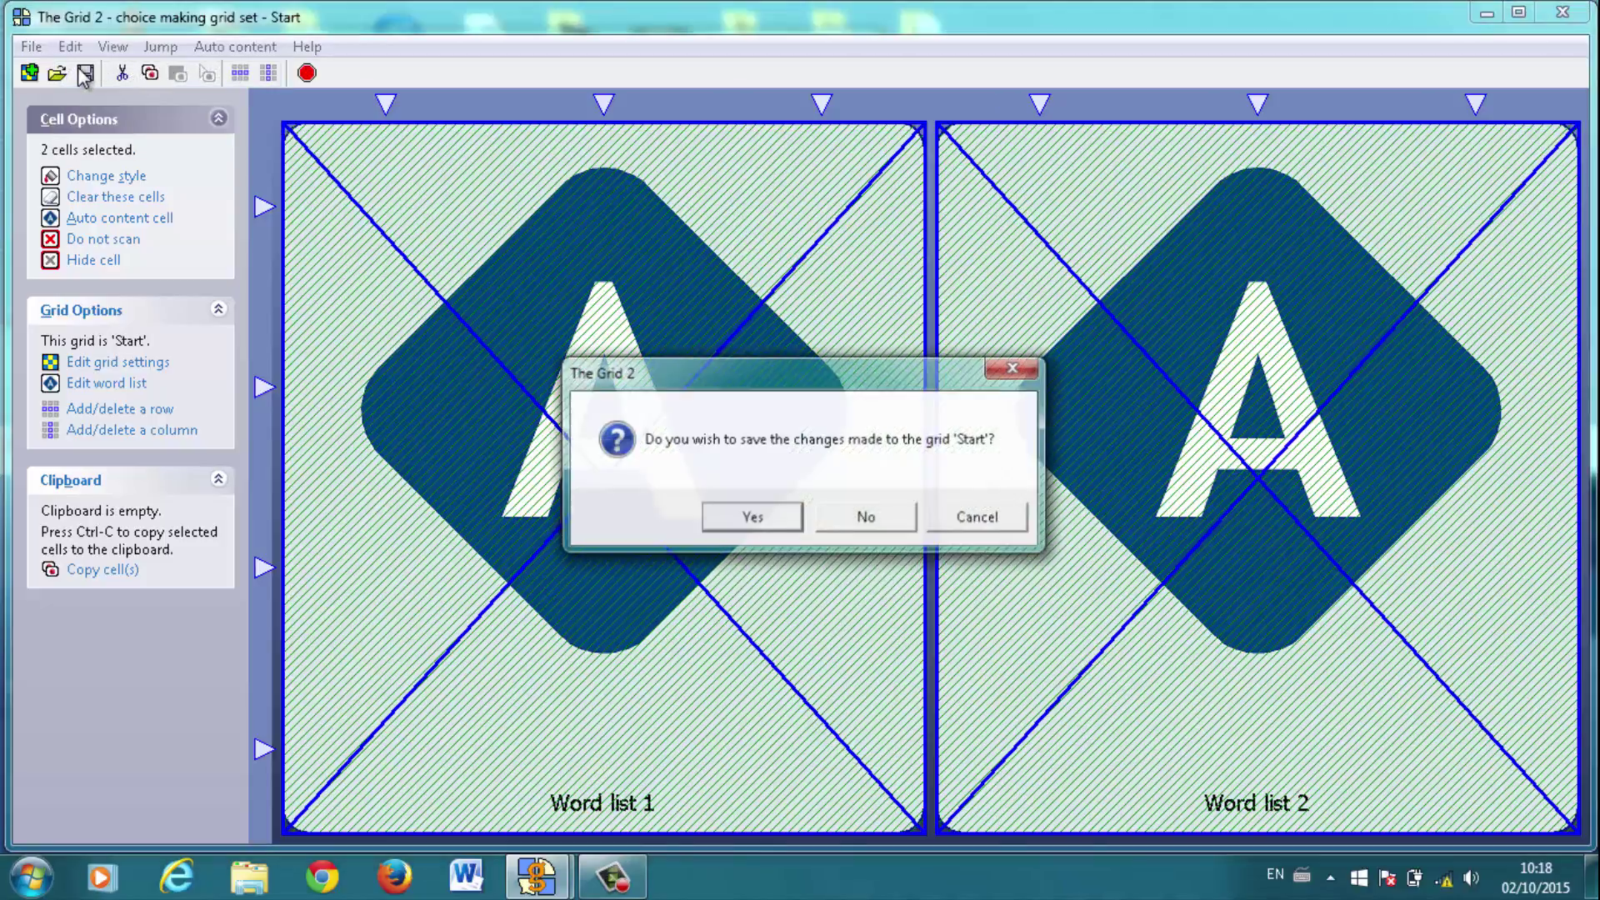
left_click(750, 517)
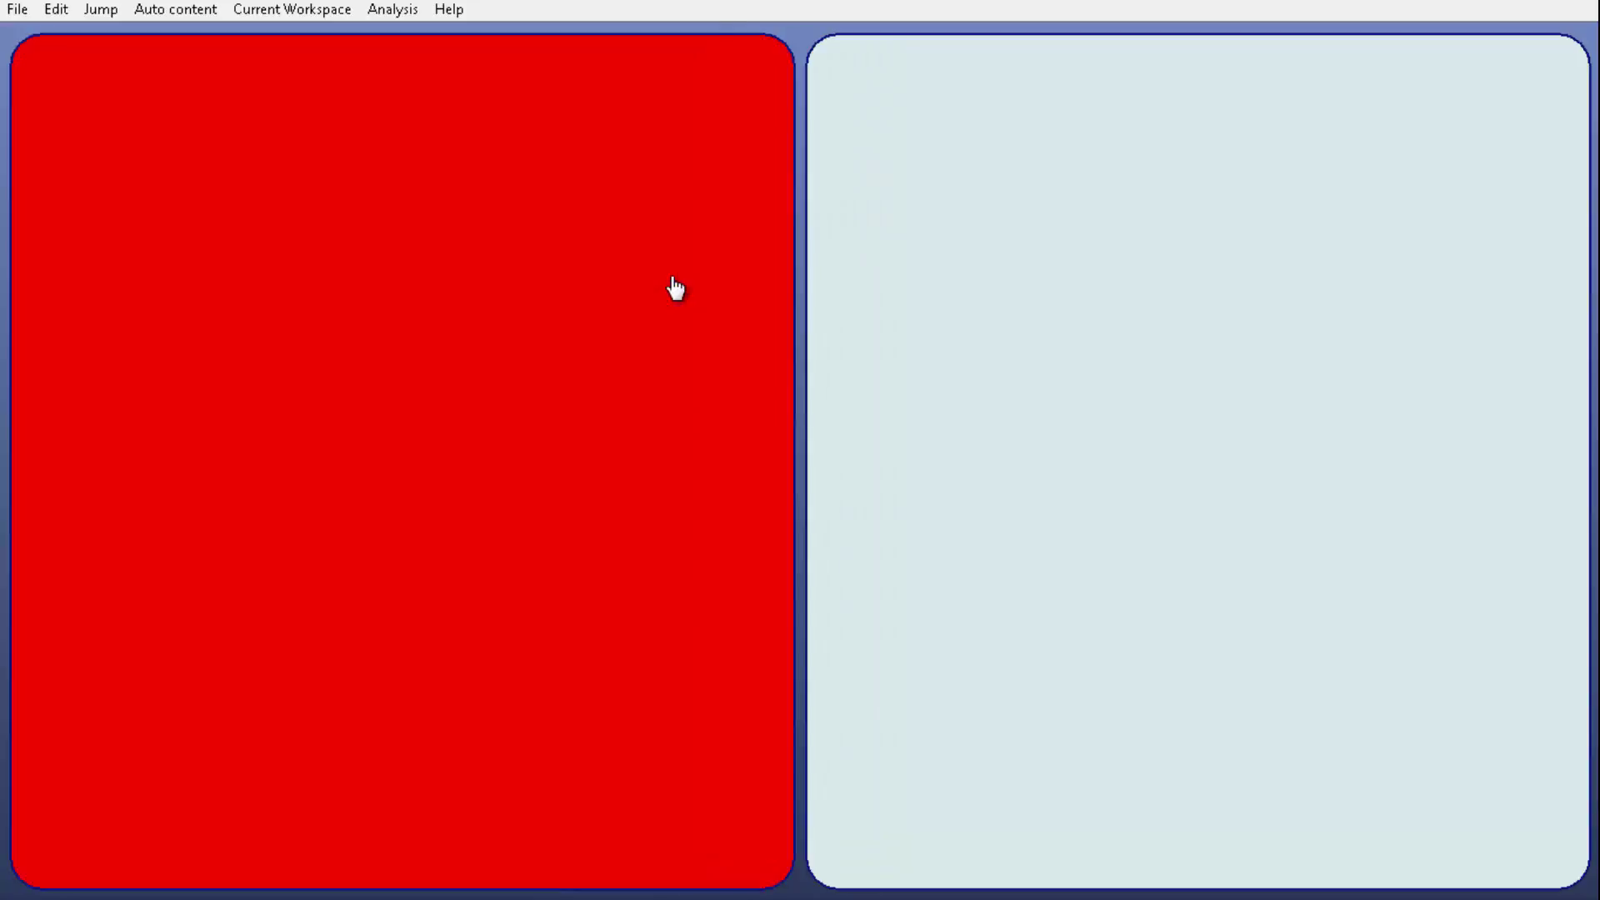
- Add the word "blue" to this grid's word list, with the blue scribble from Widgit Symbols as its picture
left_click(194, 10)
left_click(190, 32)
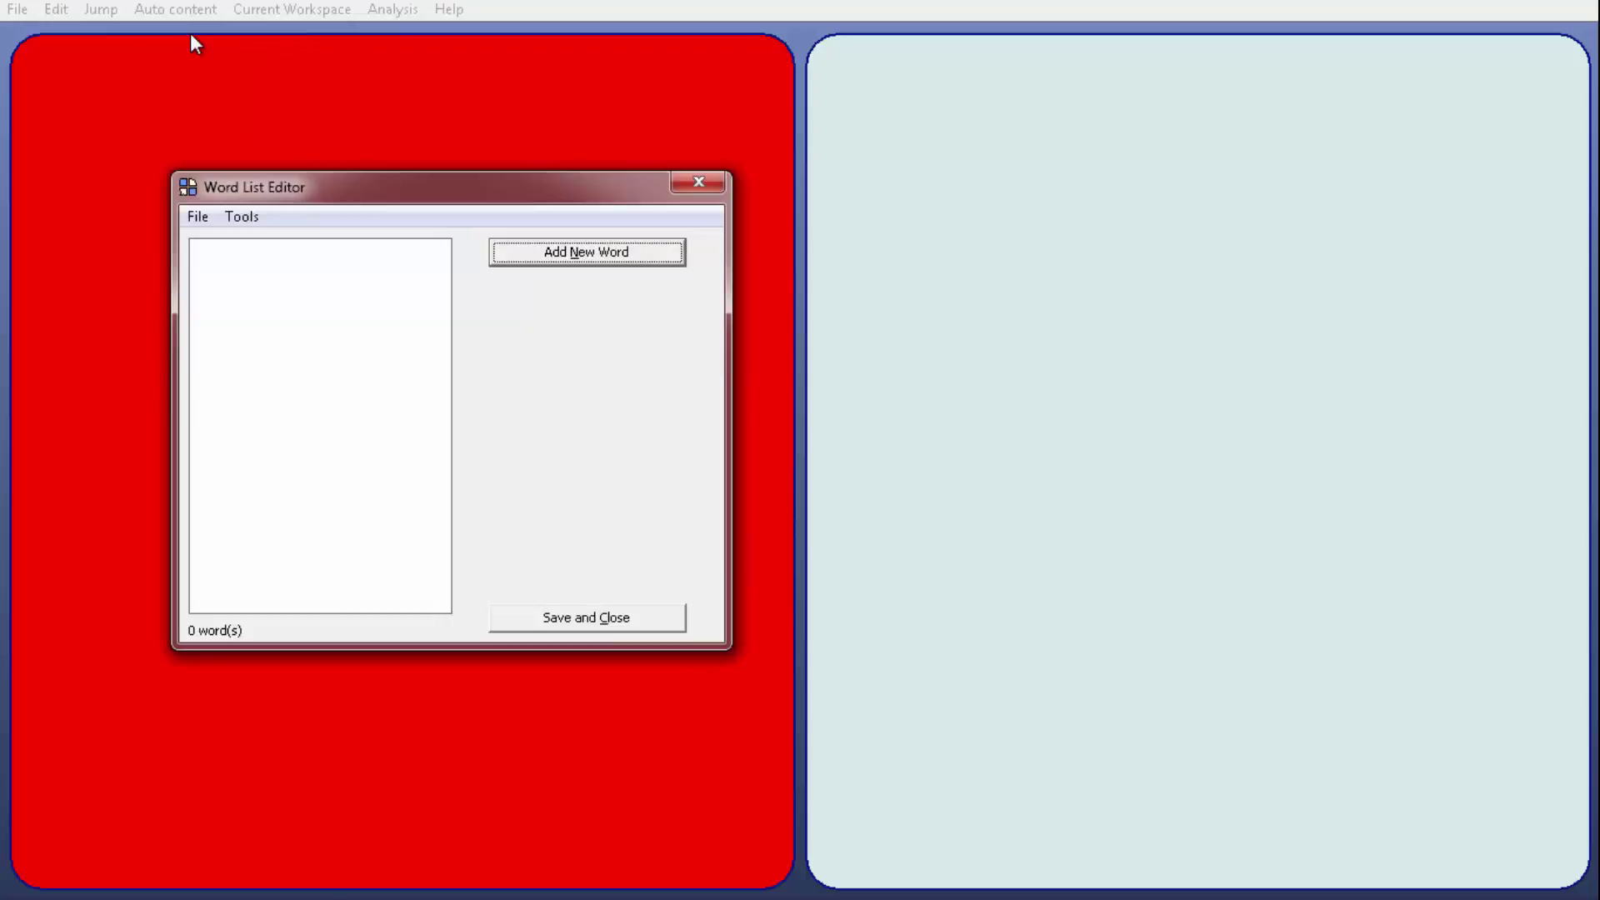
left_click(564, 263)
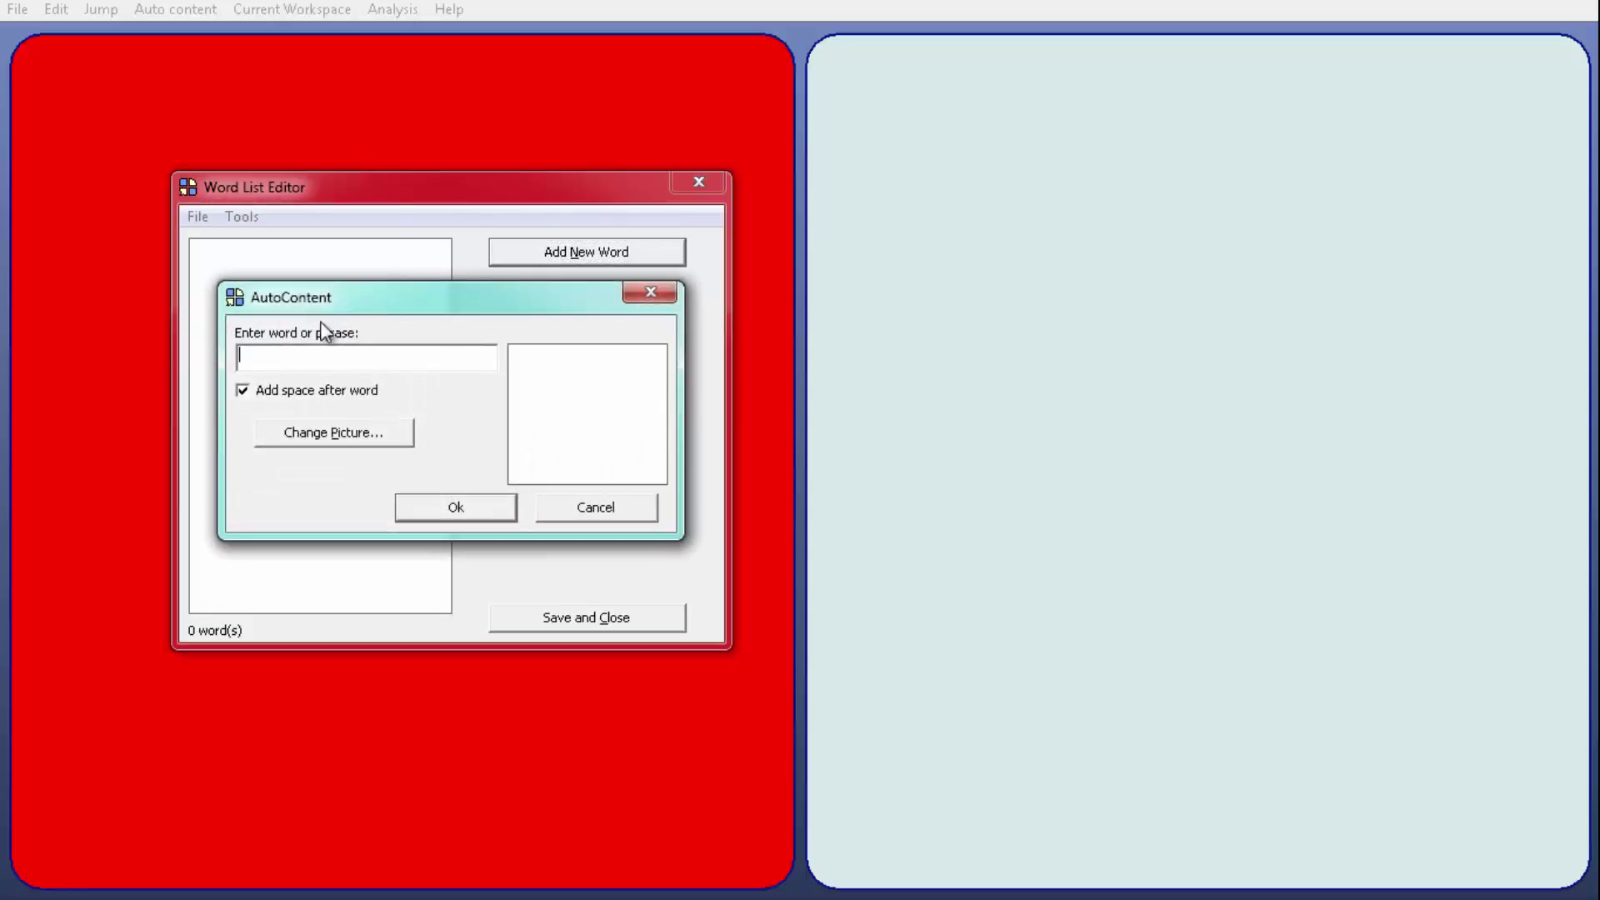
type("blue")
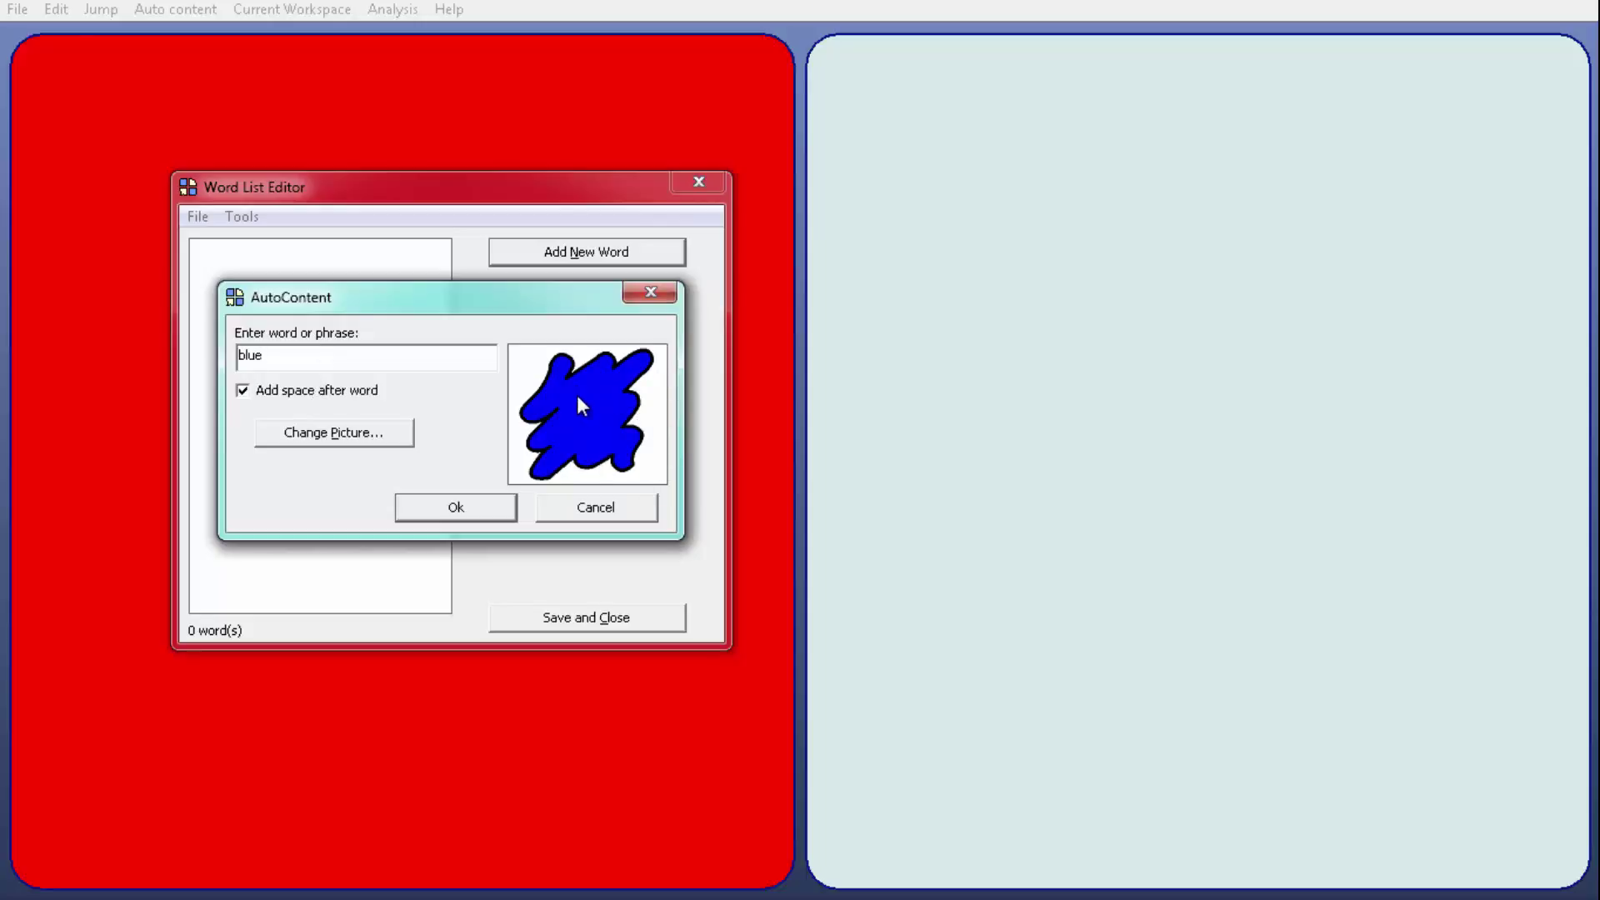
left_click(381, 435)
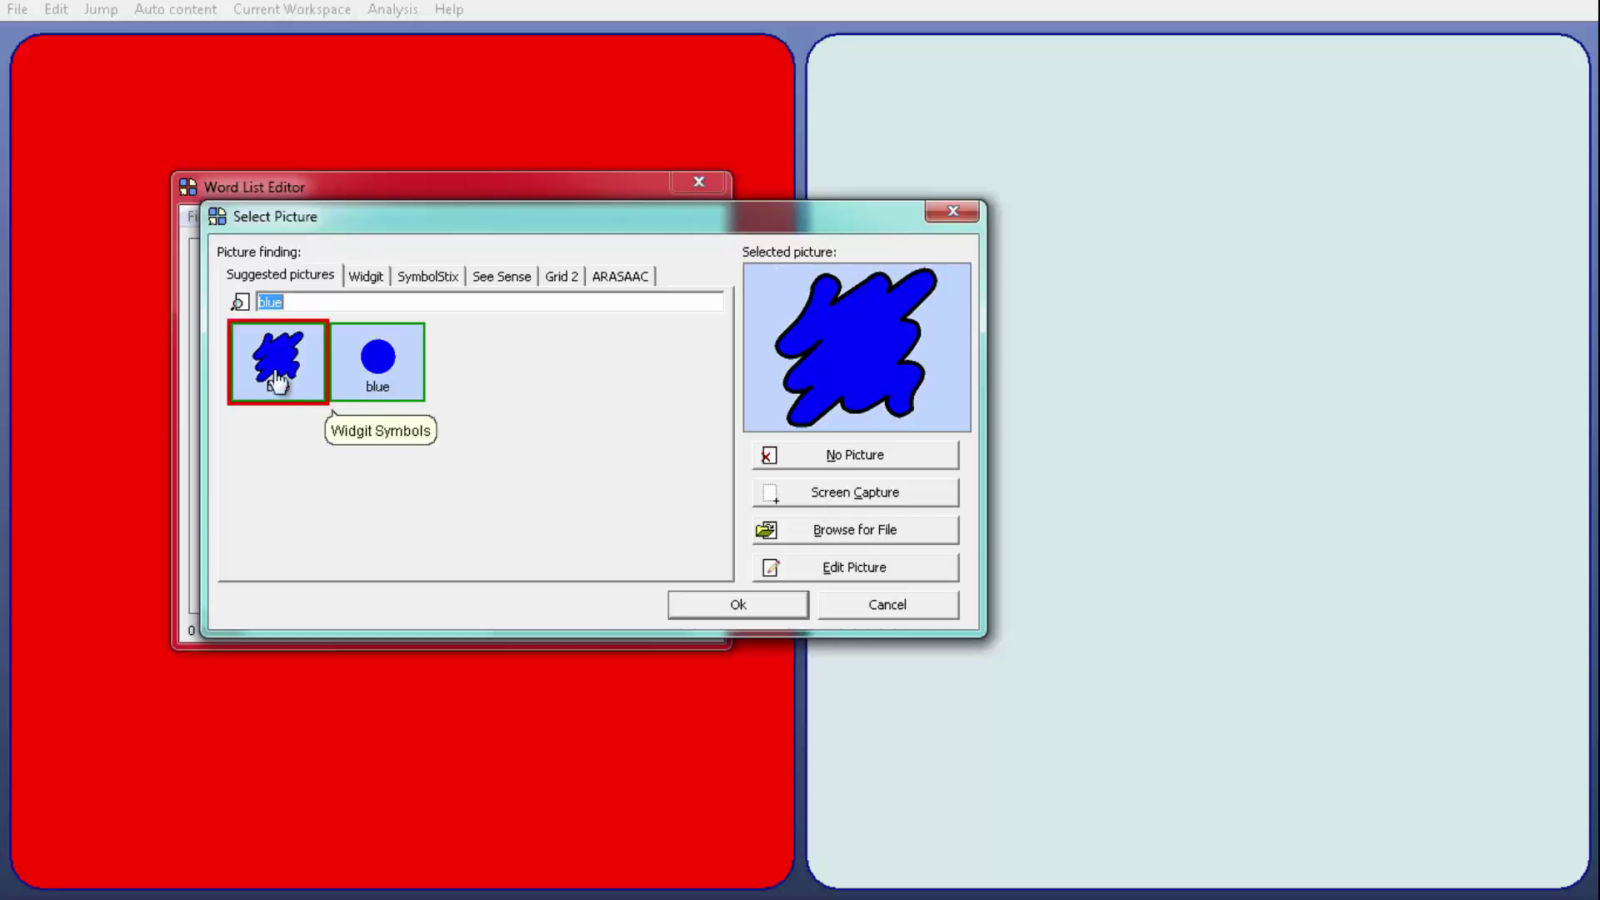
left_click(733, 608)
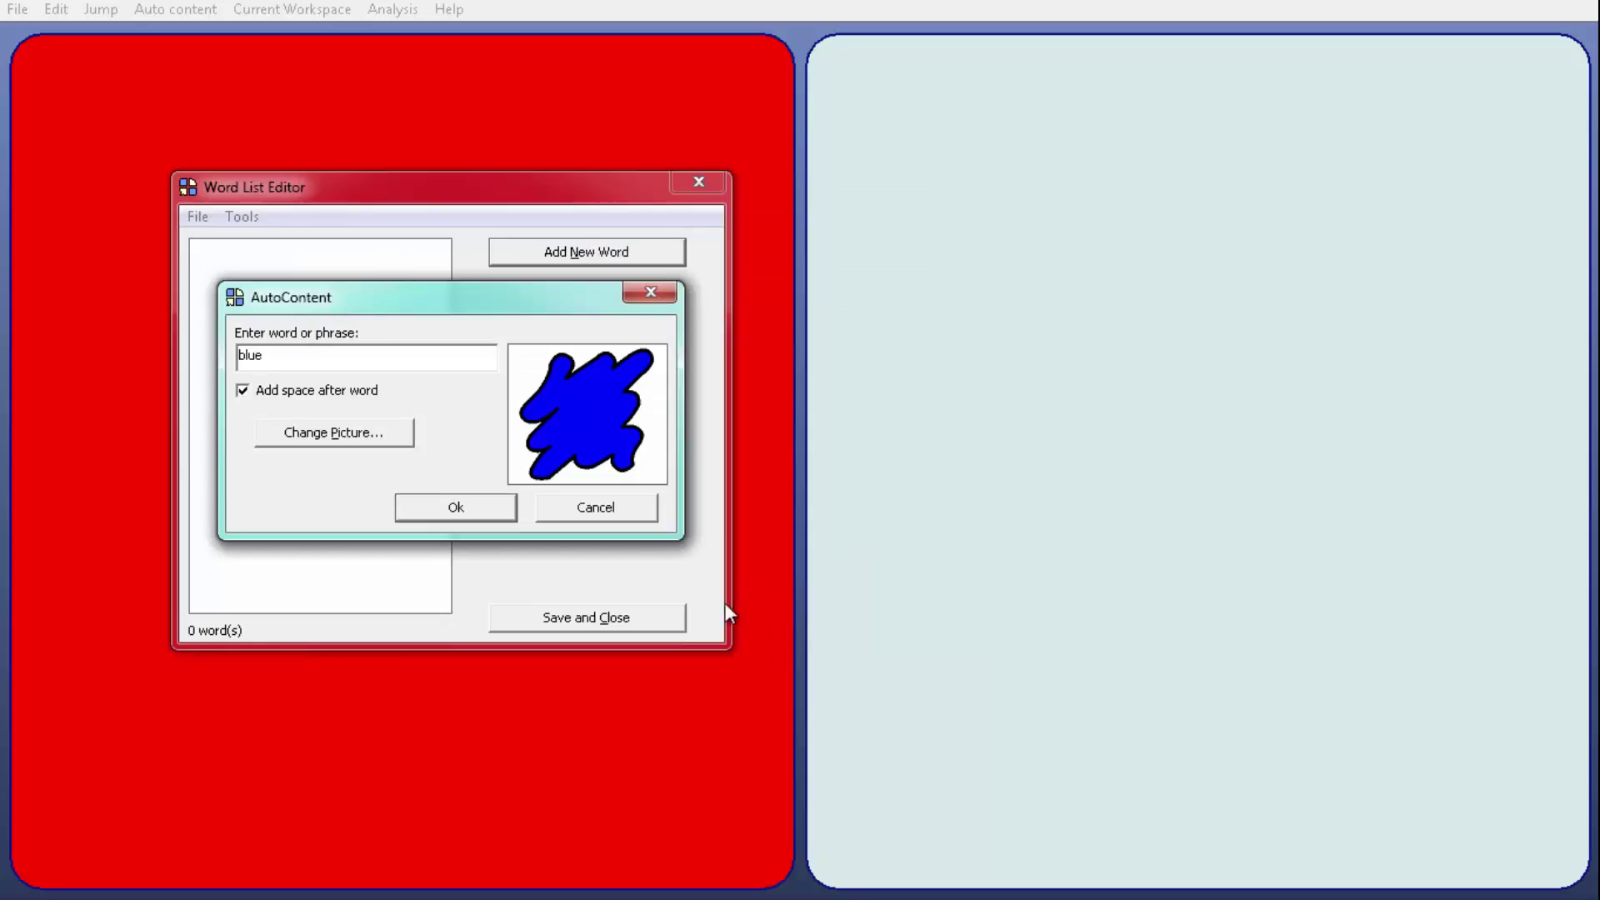
left_click(446, 510)
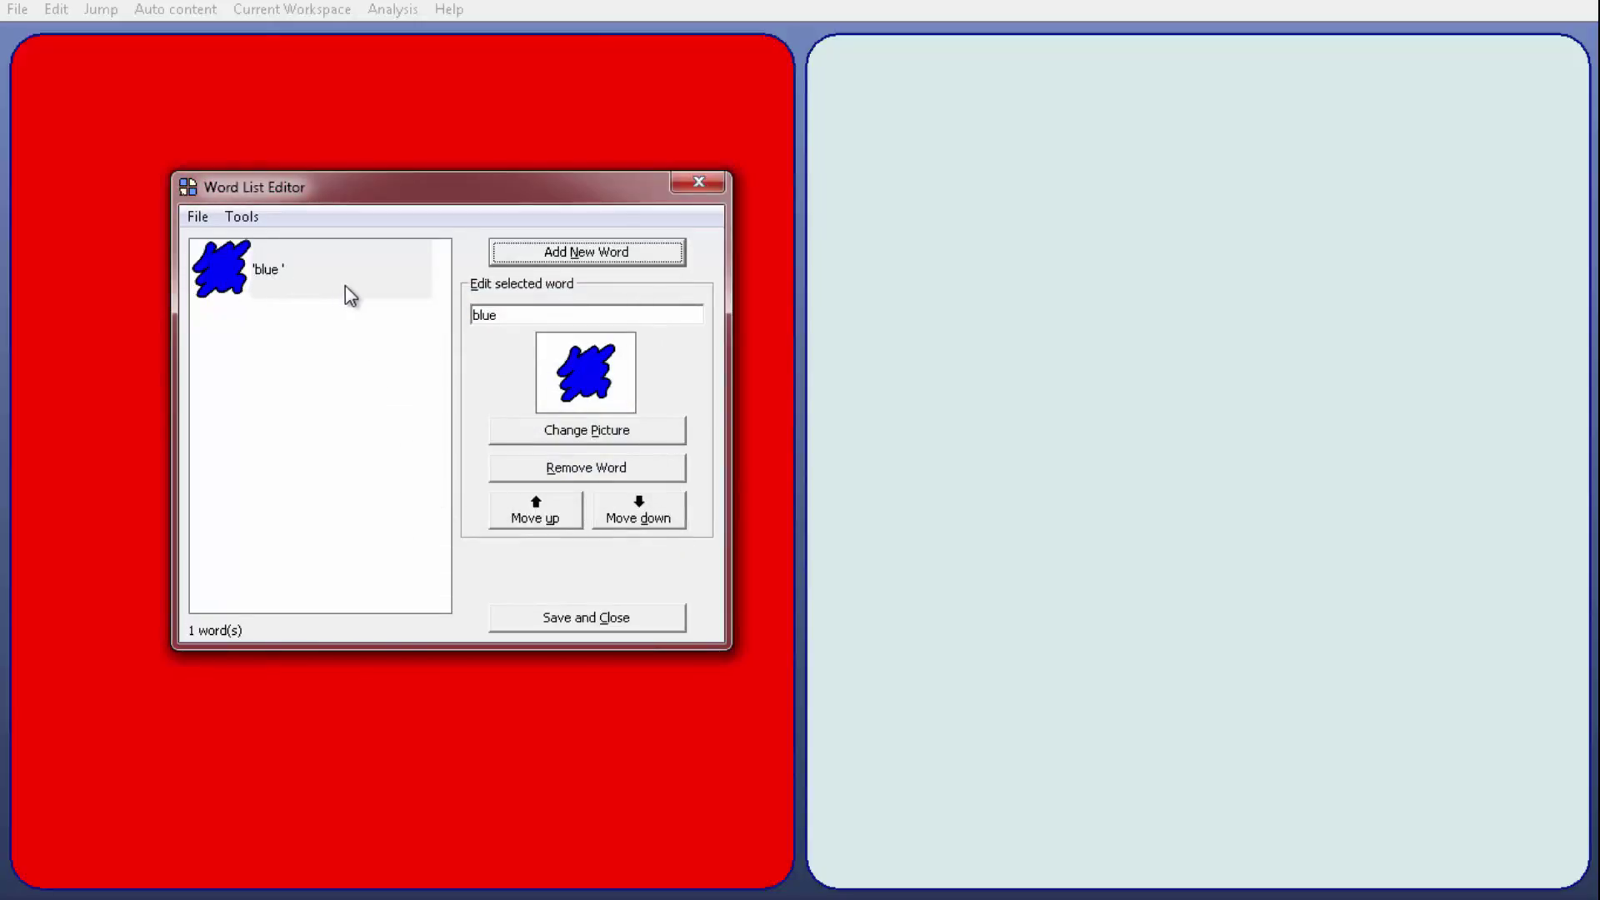
- Add the words "yellow" and "red" to the word list with their suggested pictures
left_click(557, 255)
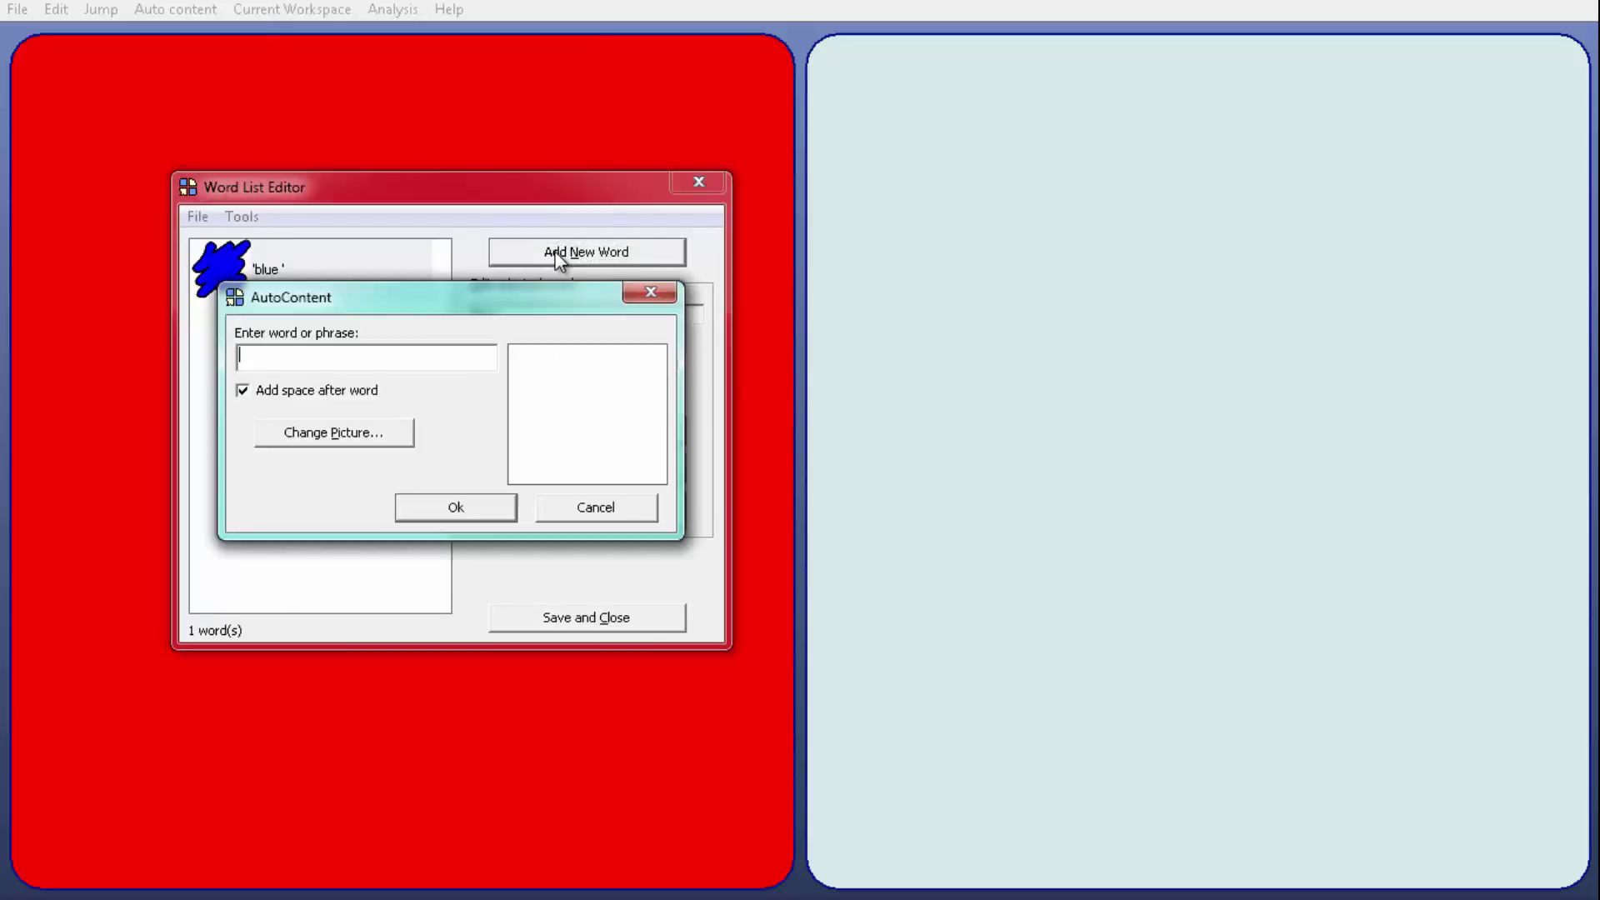
type("yellow")
left_click(450, 508)
left_click(599, 259)
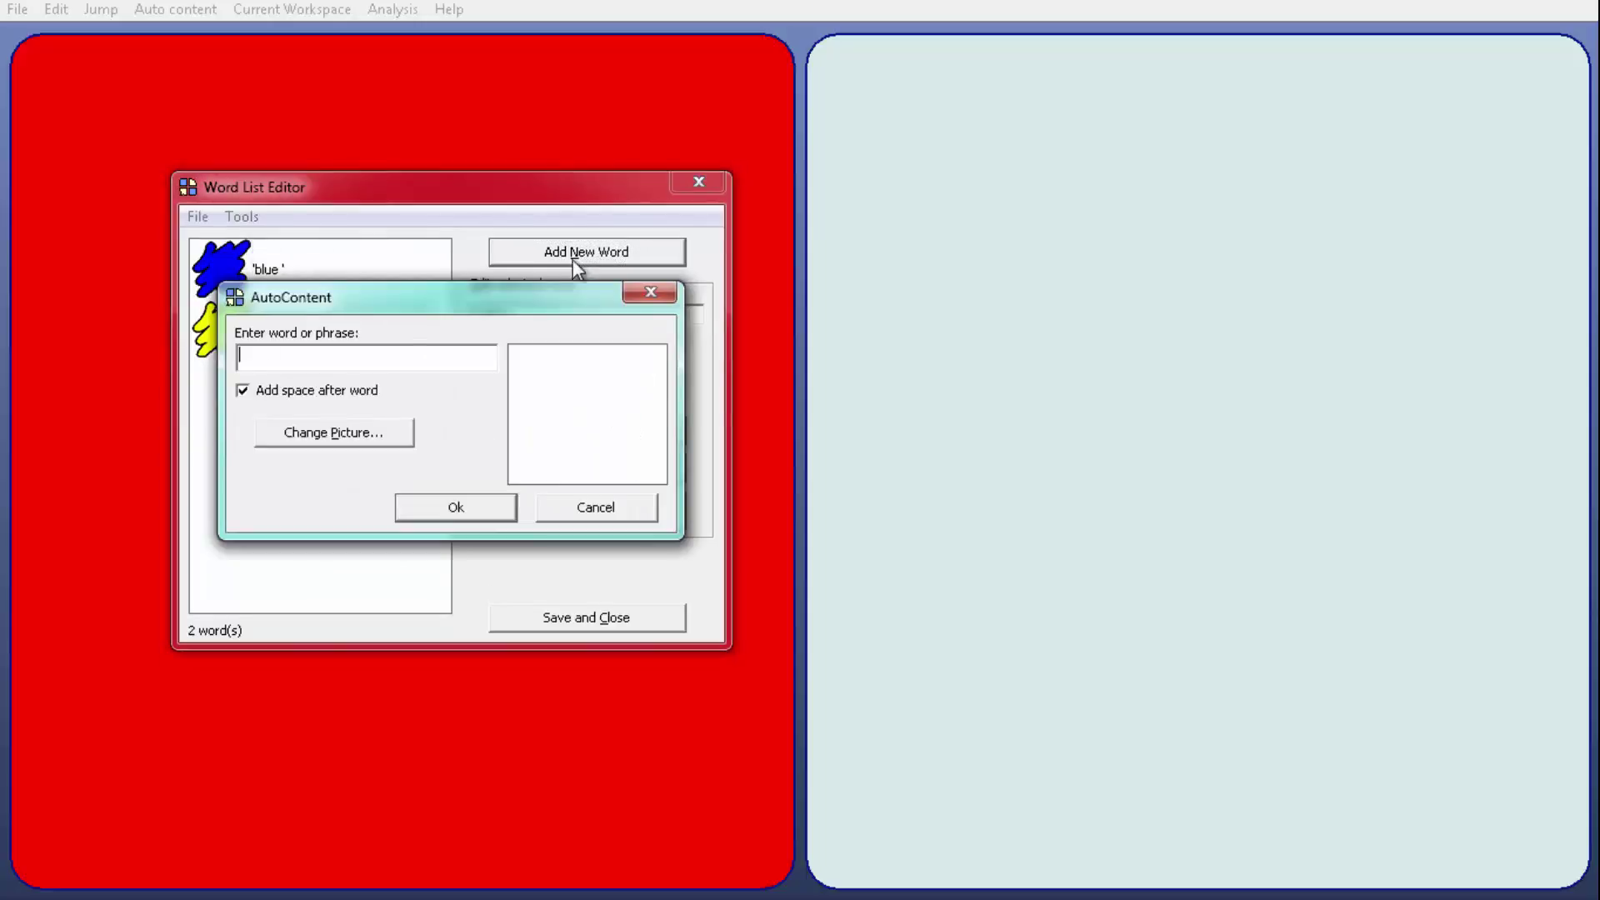
type("red")
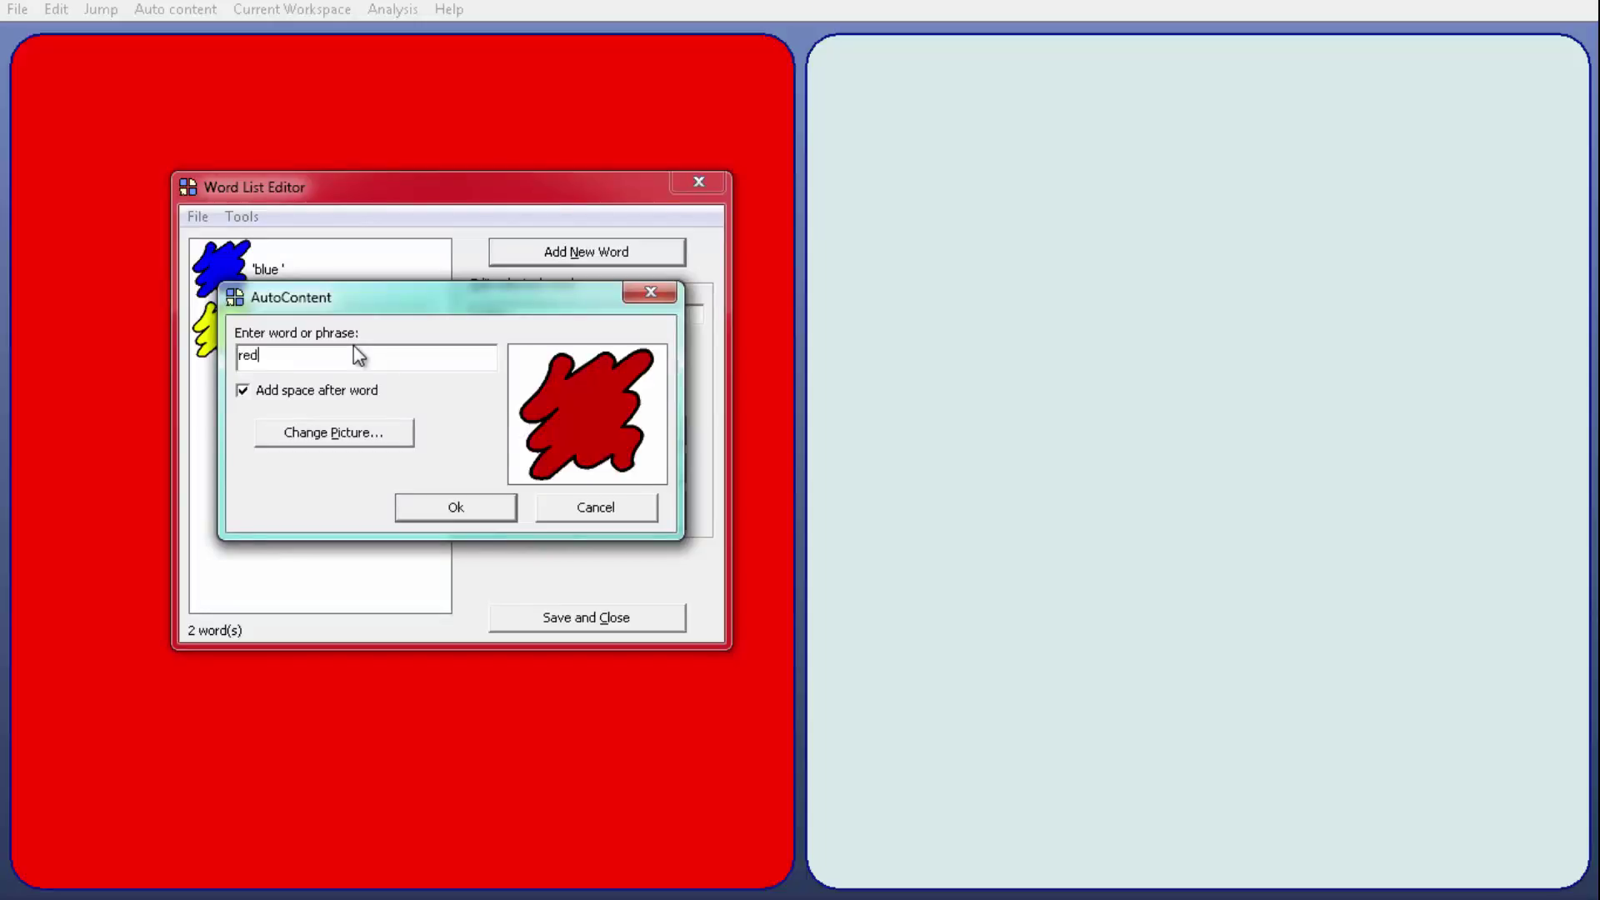
left_click(452, 516)
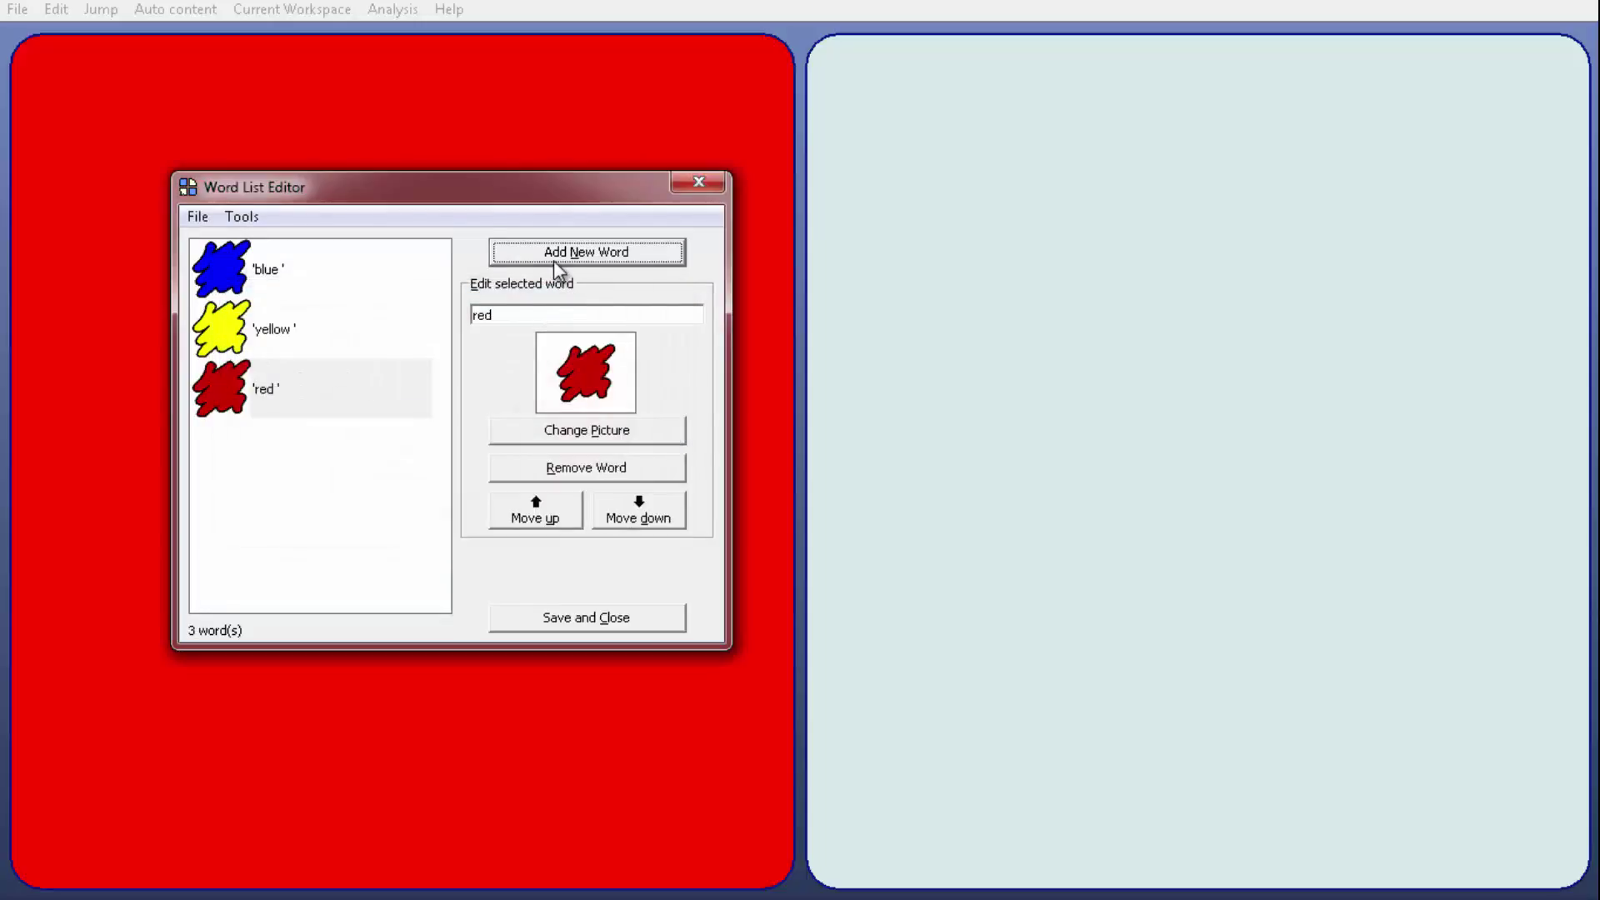
- Add the words "green" and "white" to the word list with their suggested pictures
left_click(553, 260)
type("green")
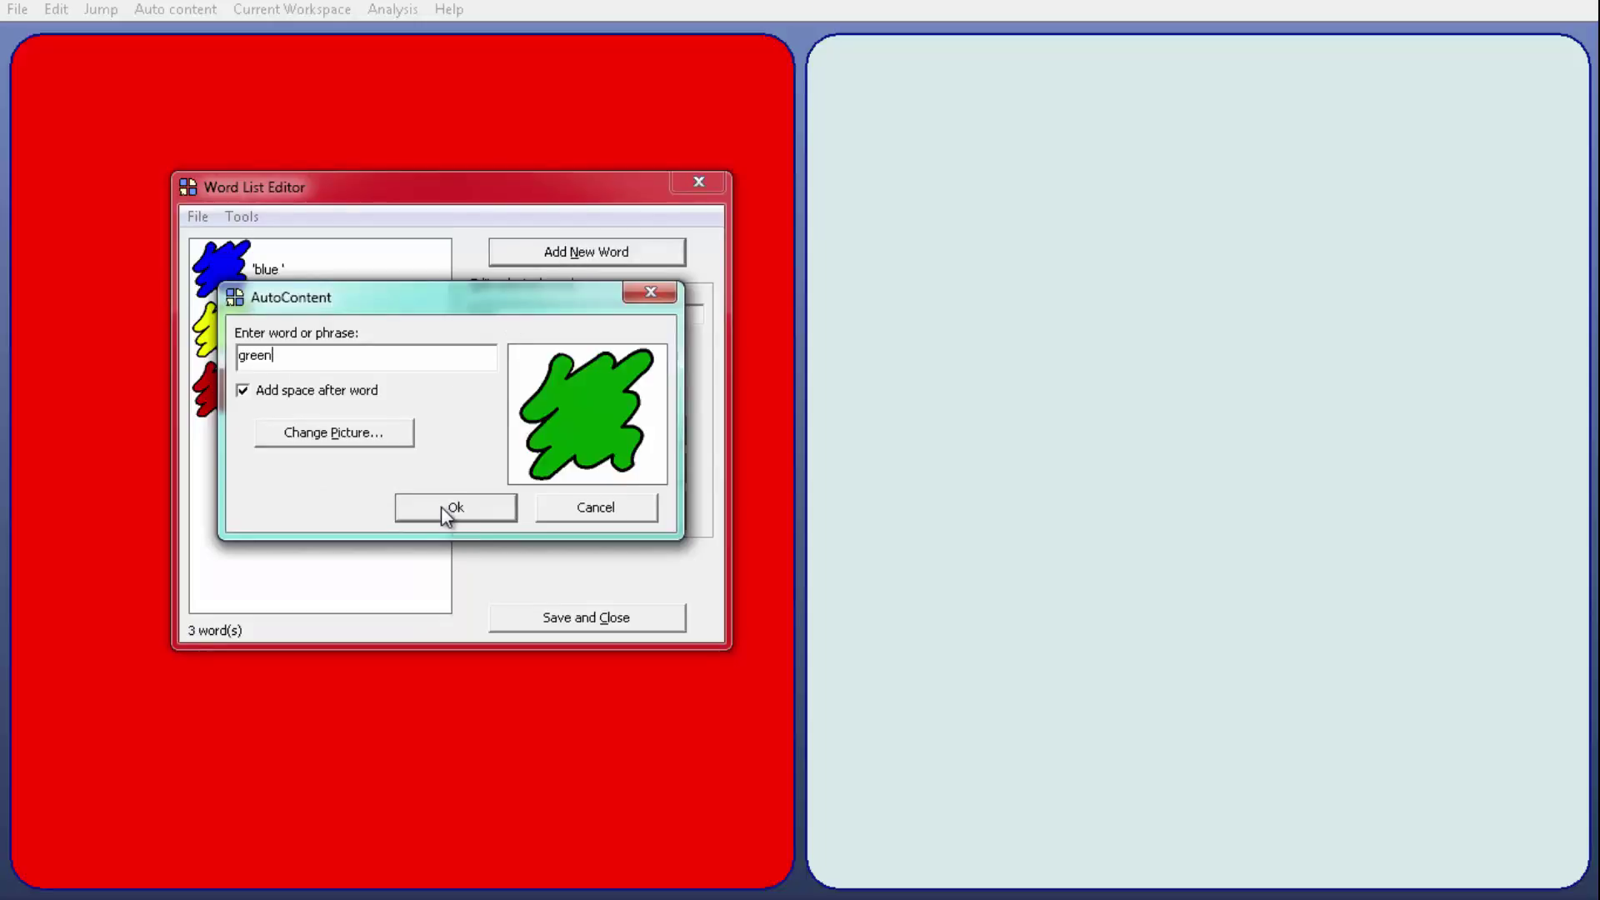
left_click(444, 508)
left_click(547, 259)
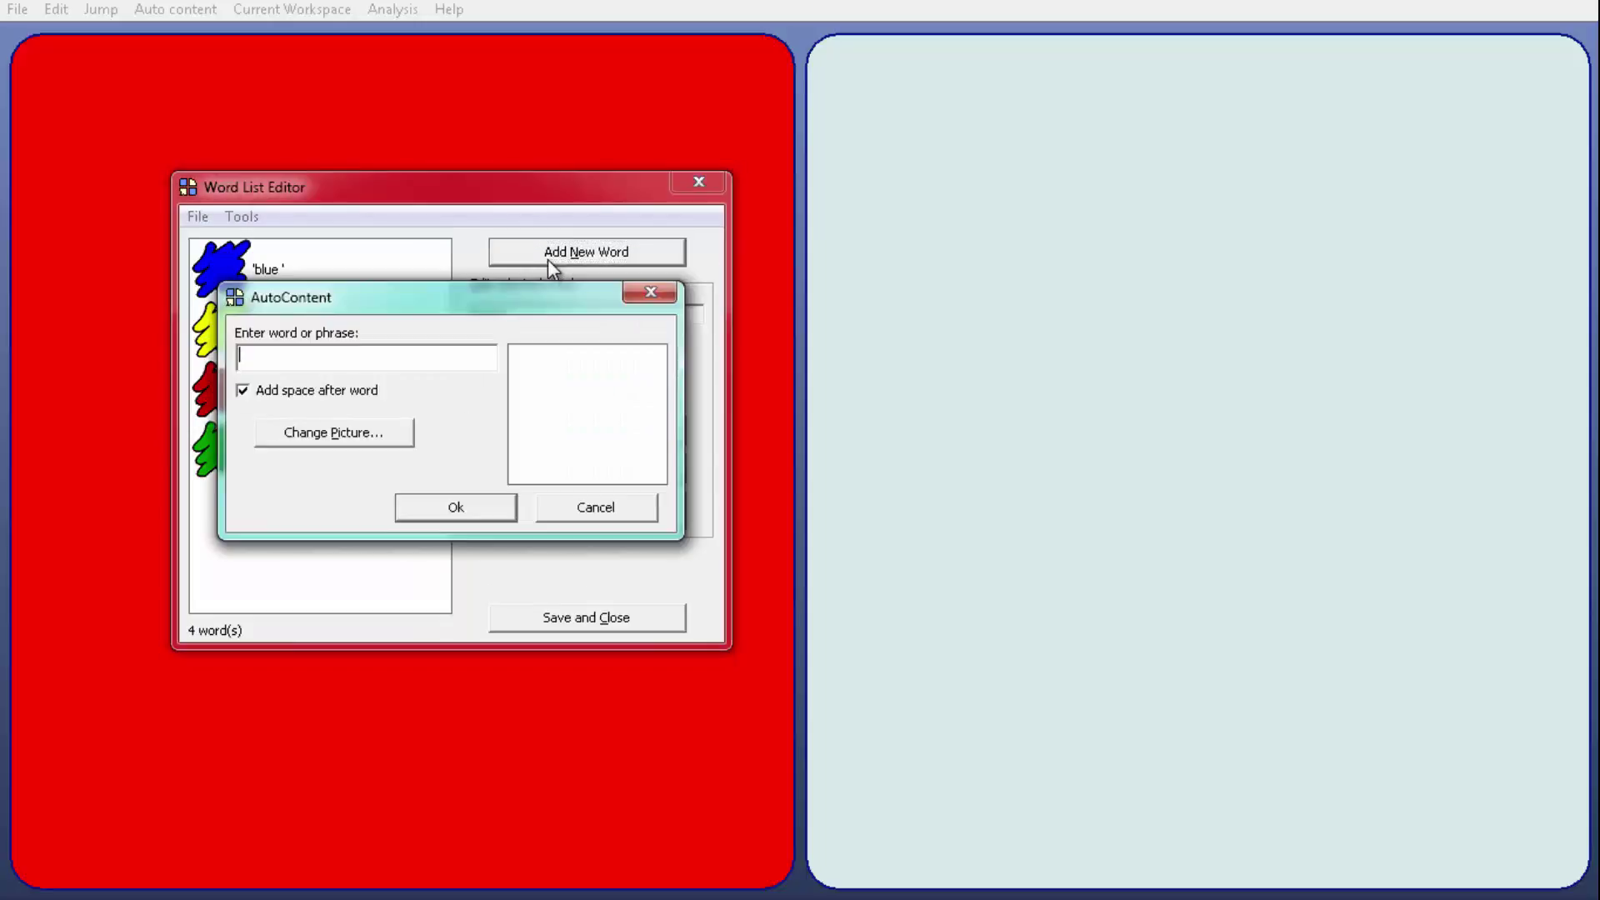
type("white")
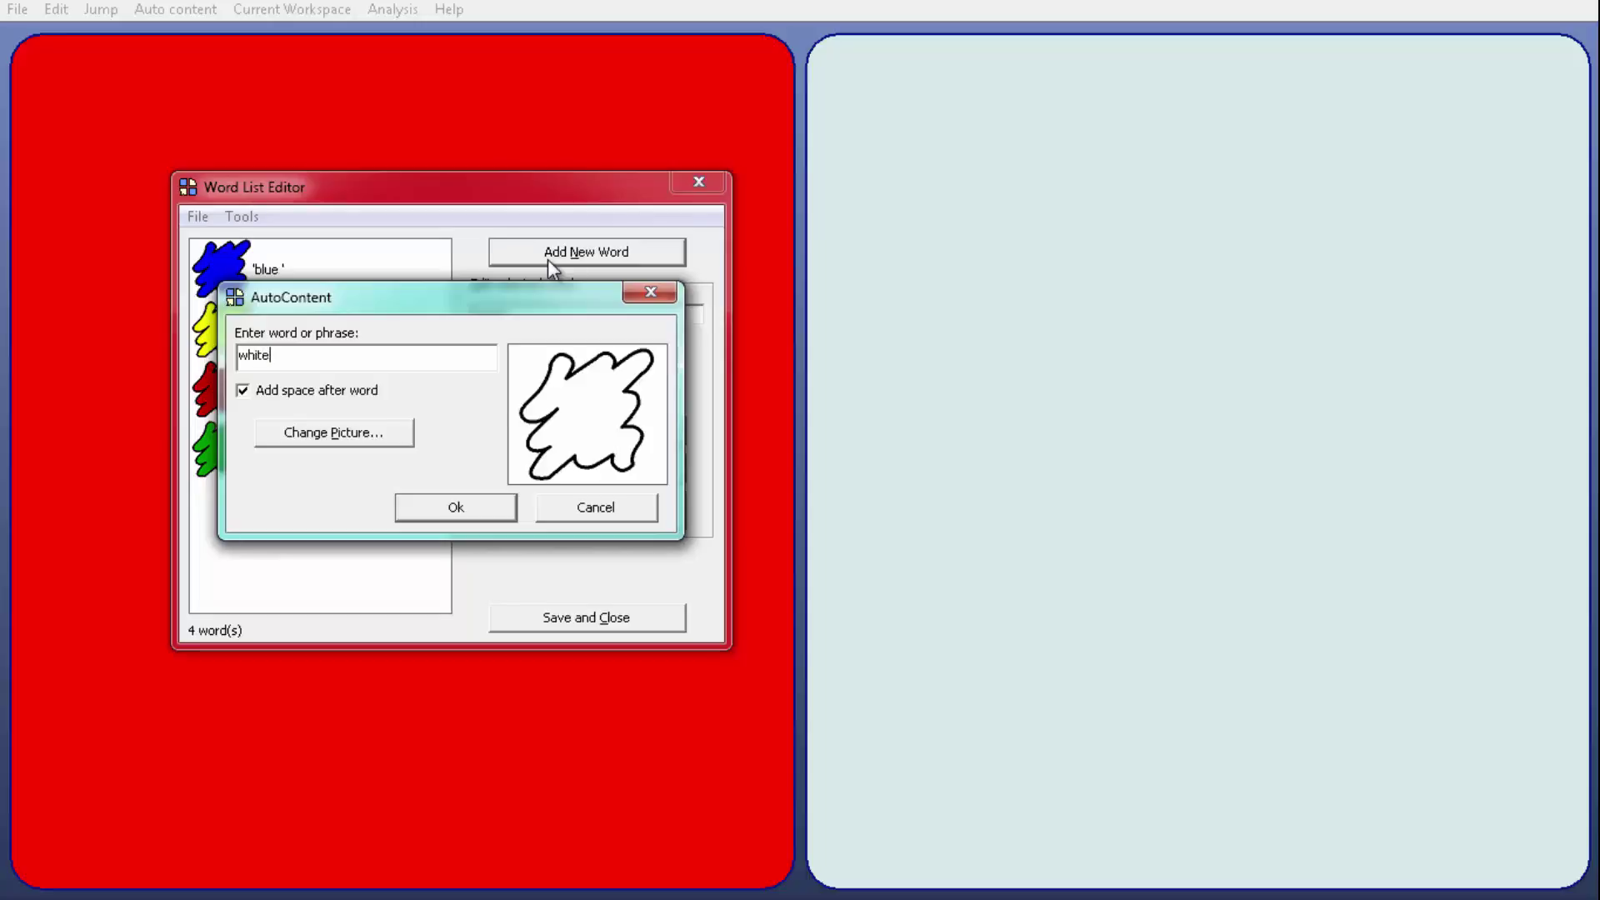
left_click(453, 514)
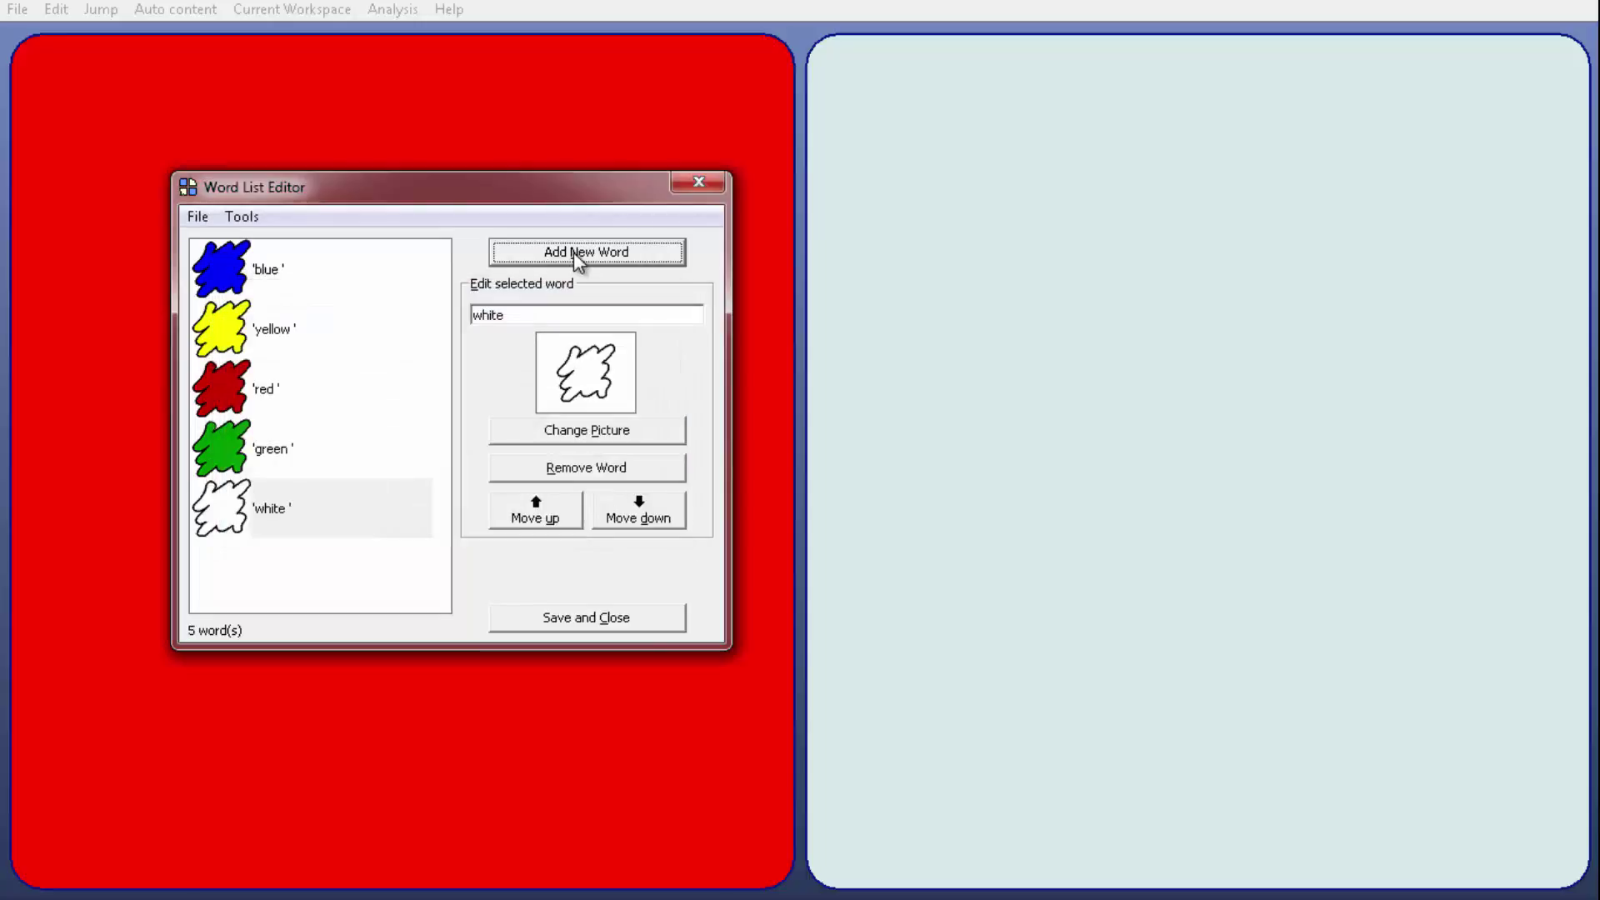
- Add the words "black" and "orange" to the word list with their suggested pictures
left_click(573, 252)
type("black")
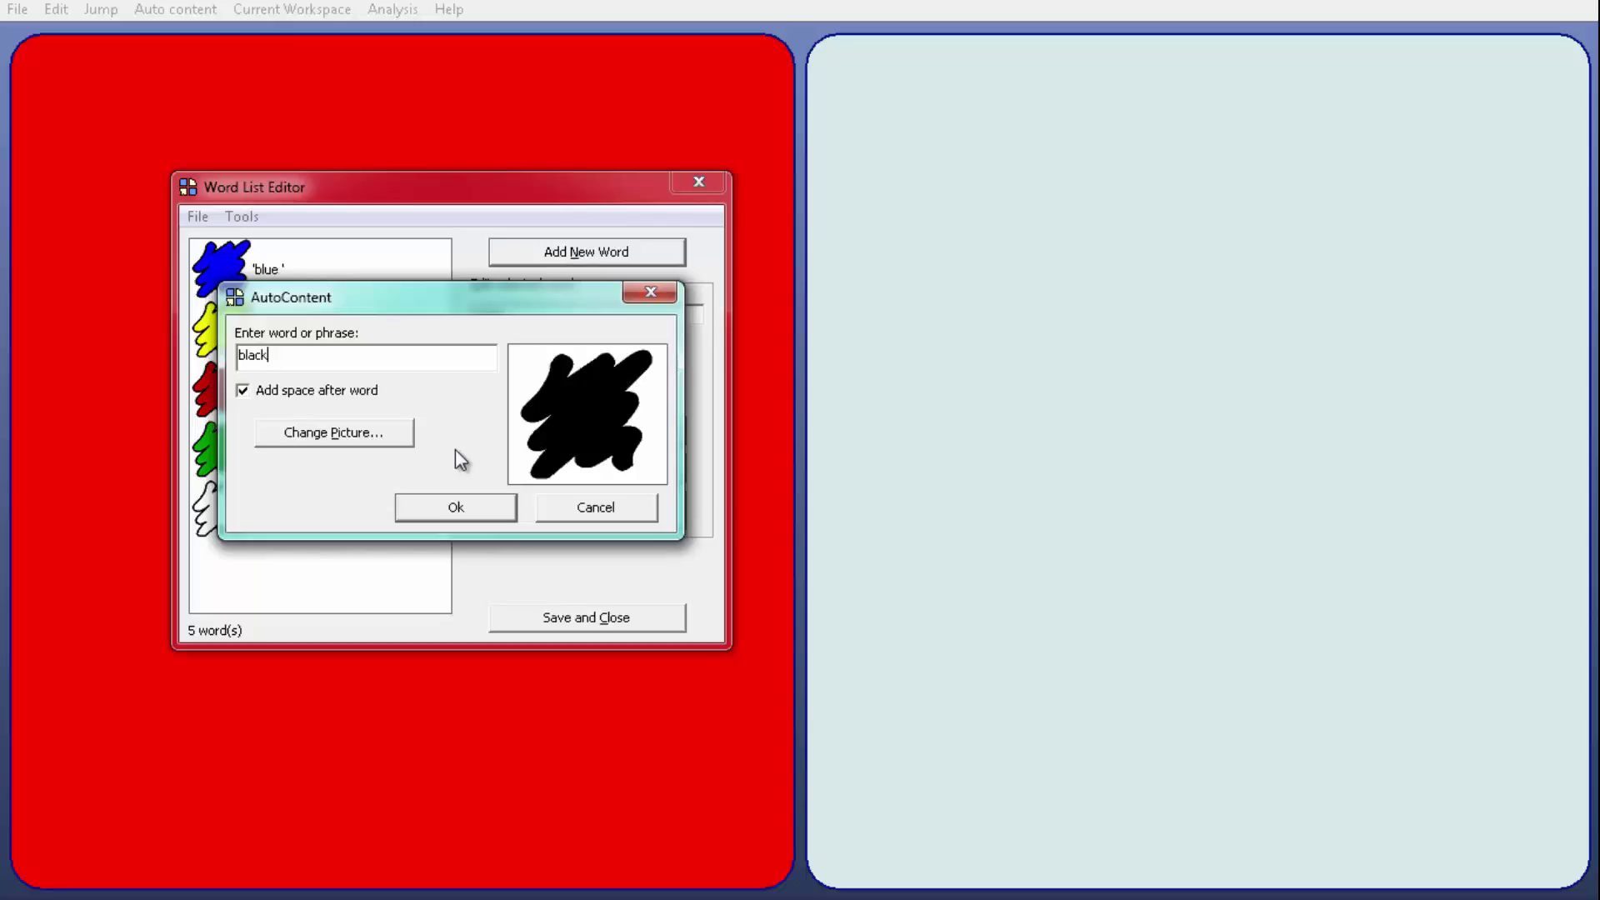
left_click(454, 510)
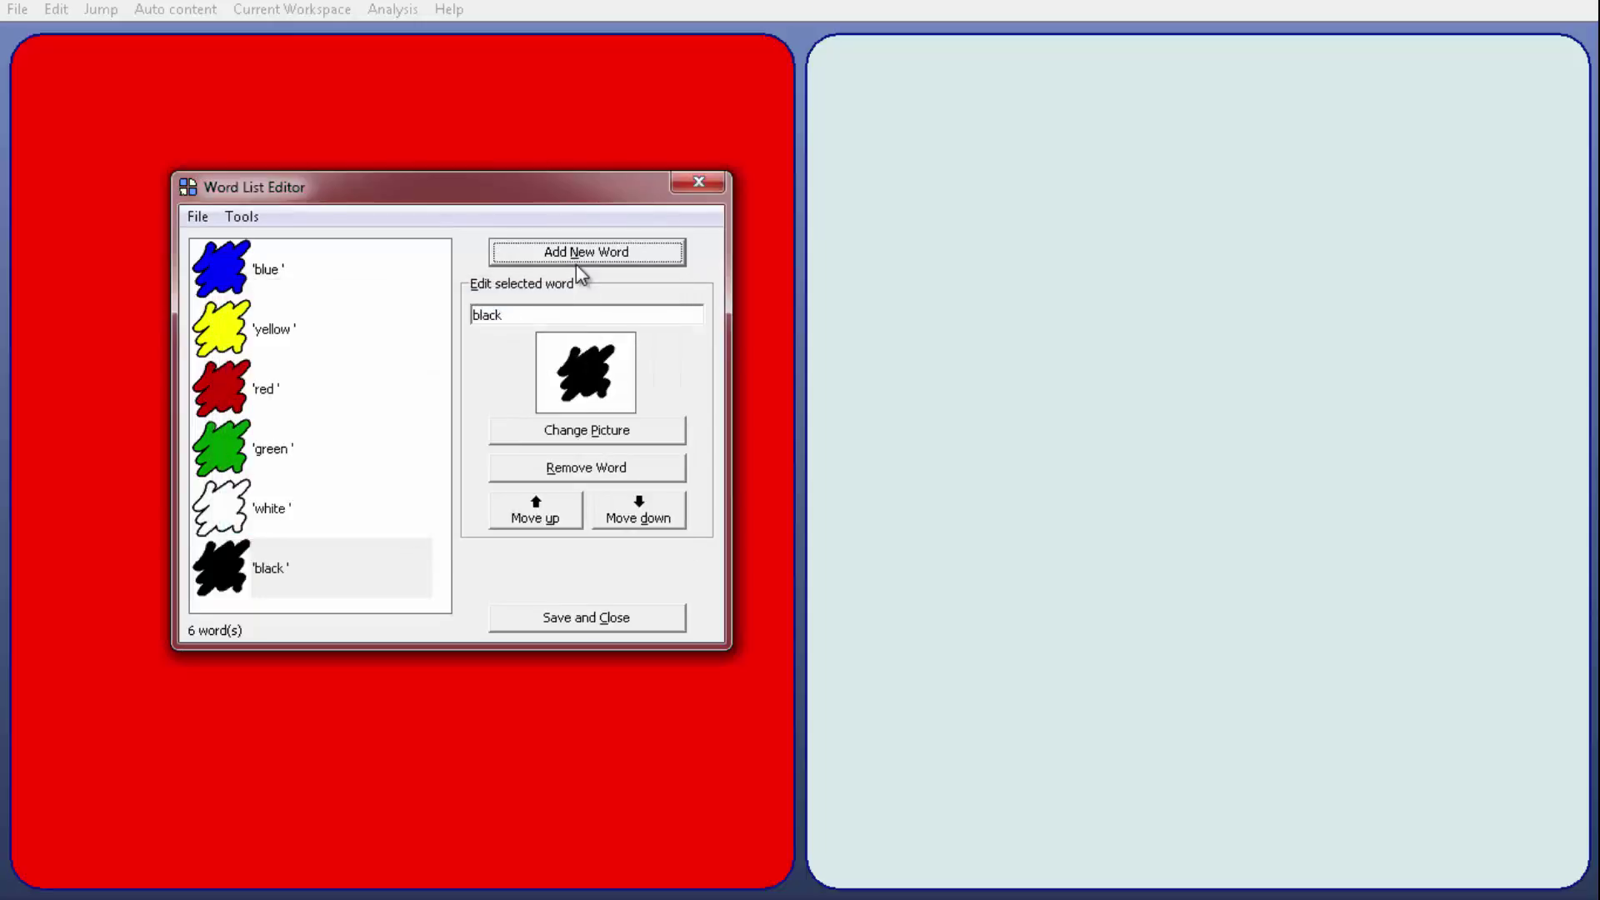
left_click(577, 263)
type("or")
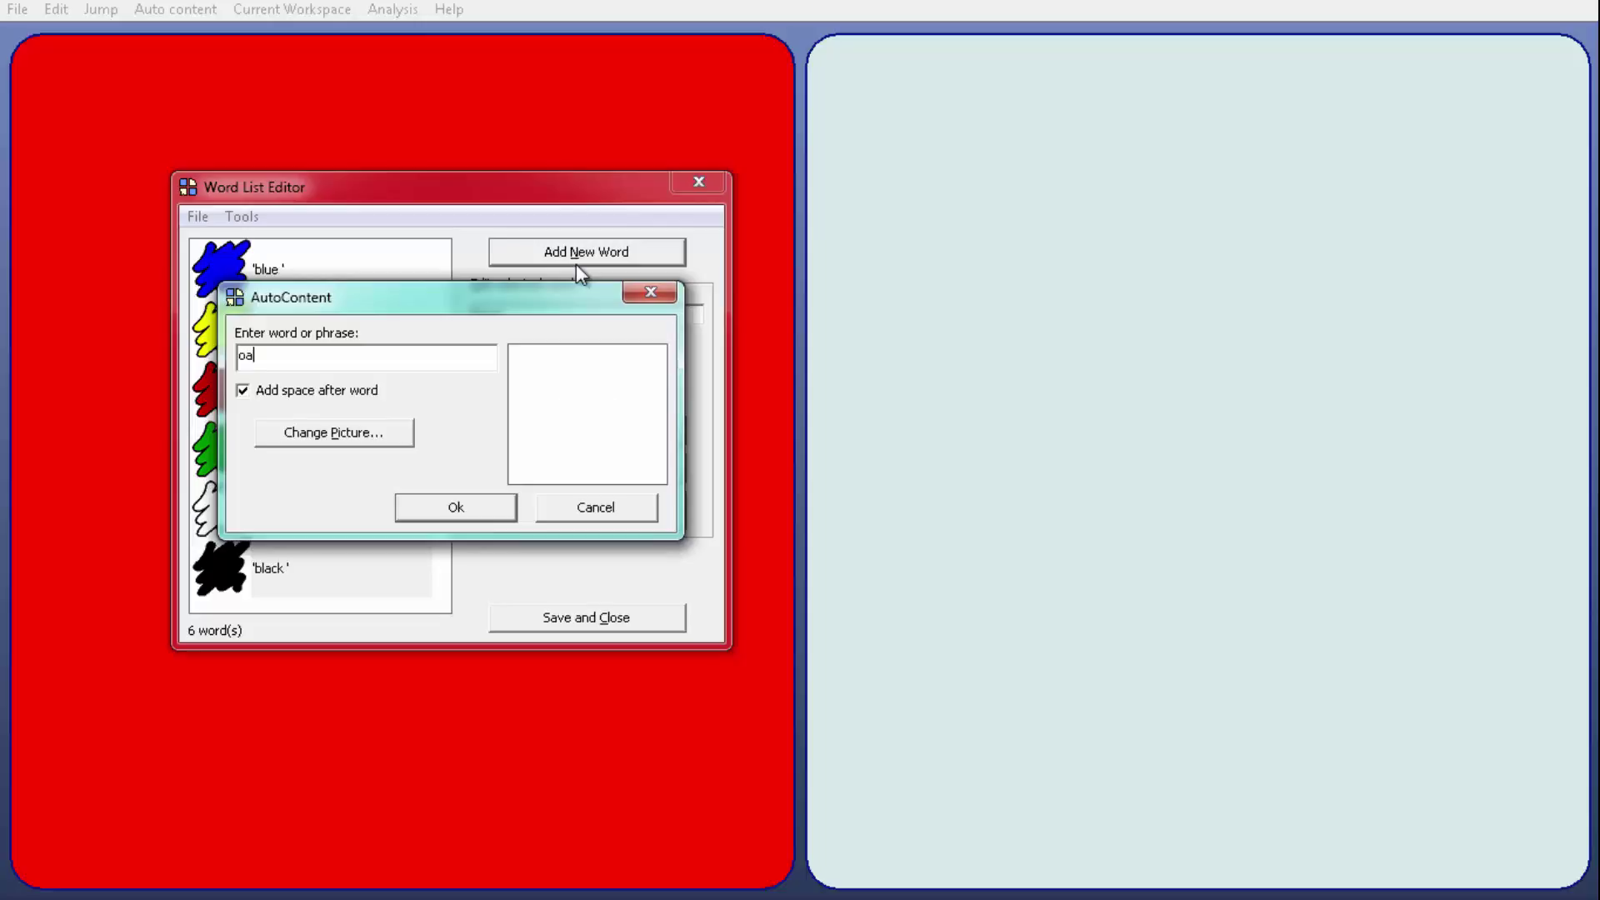
key("BackSpace")
type("range")
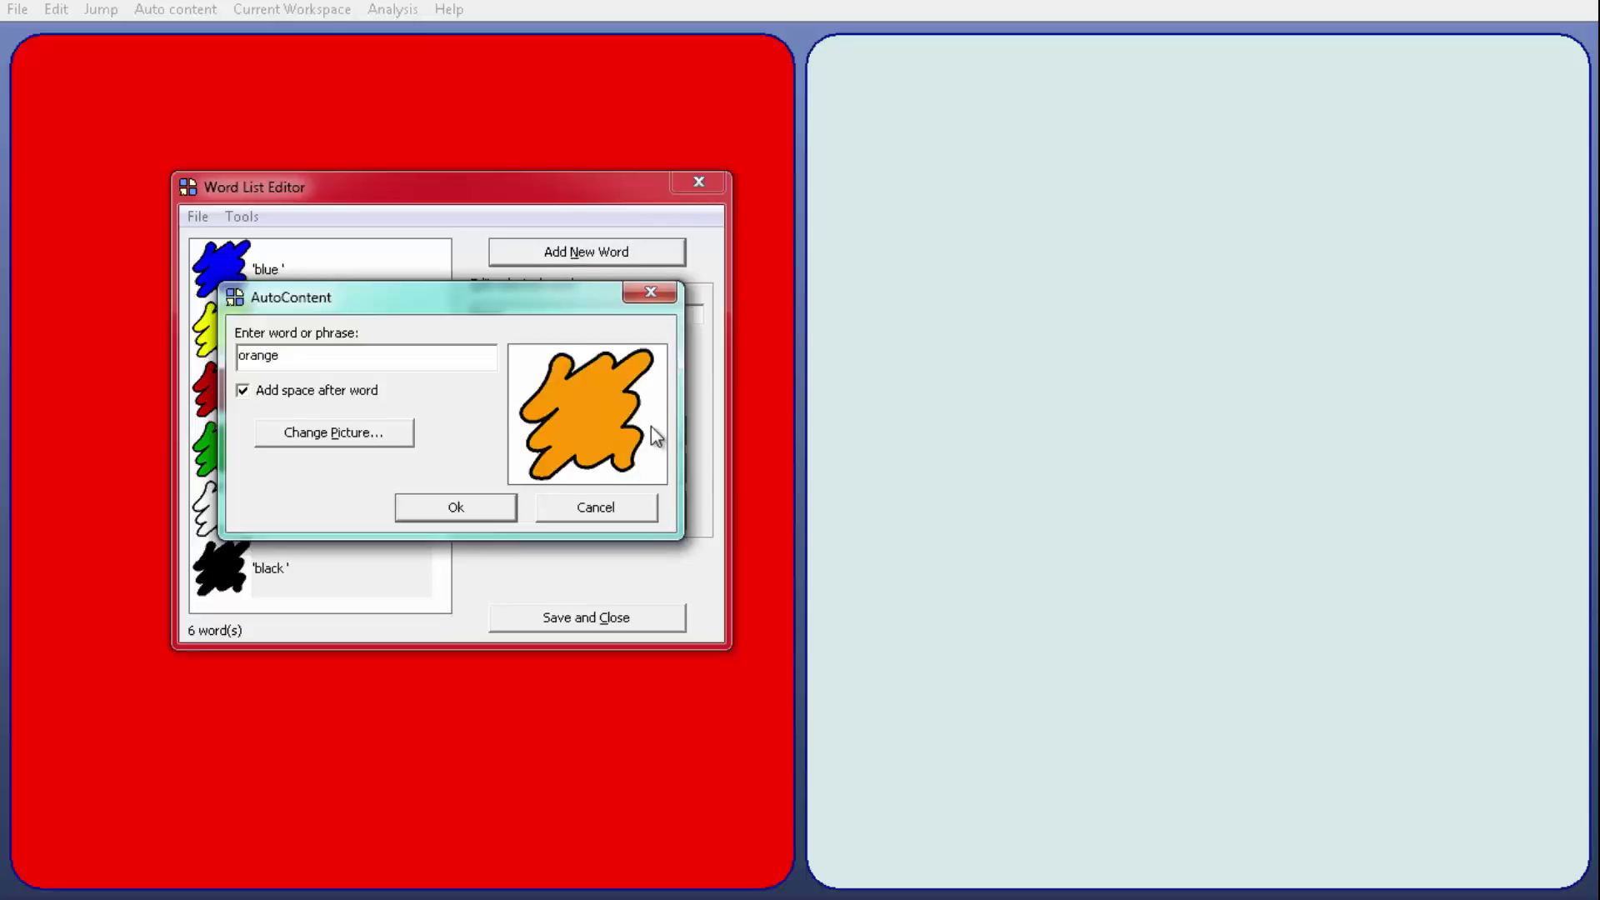
left_click(463, 512)
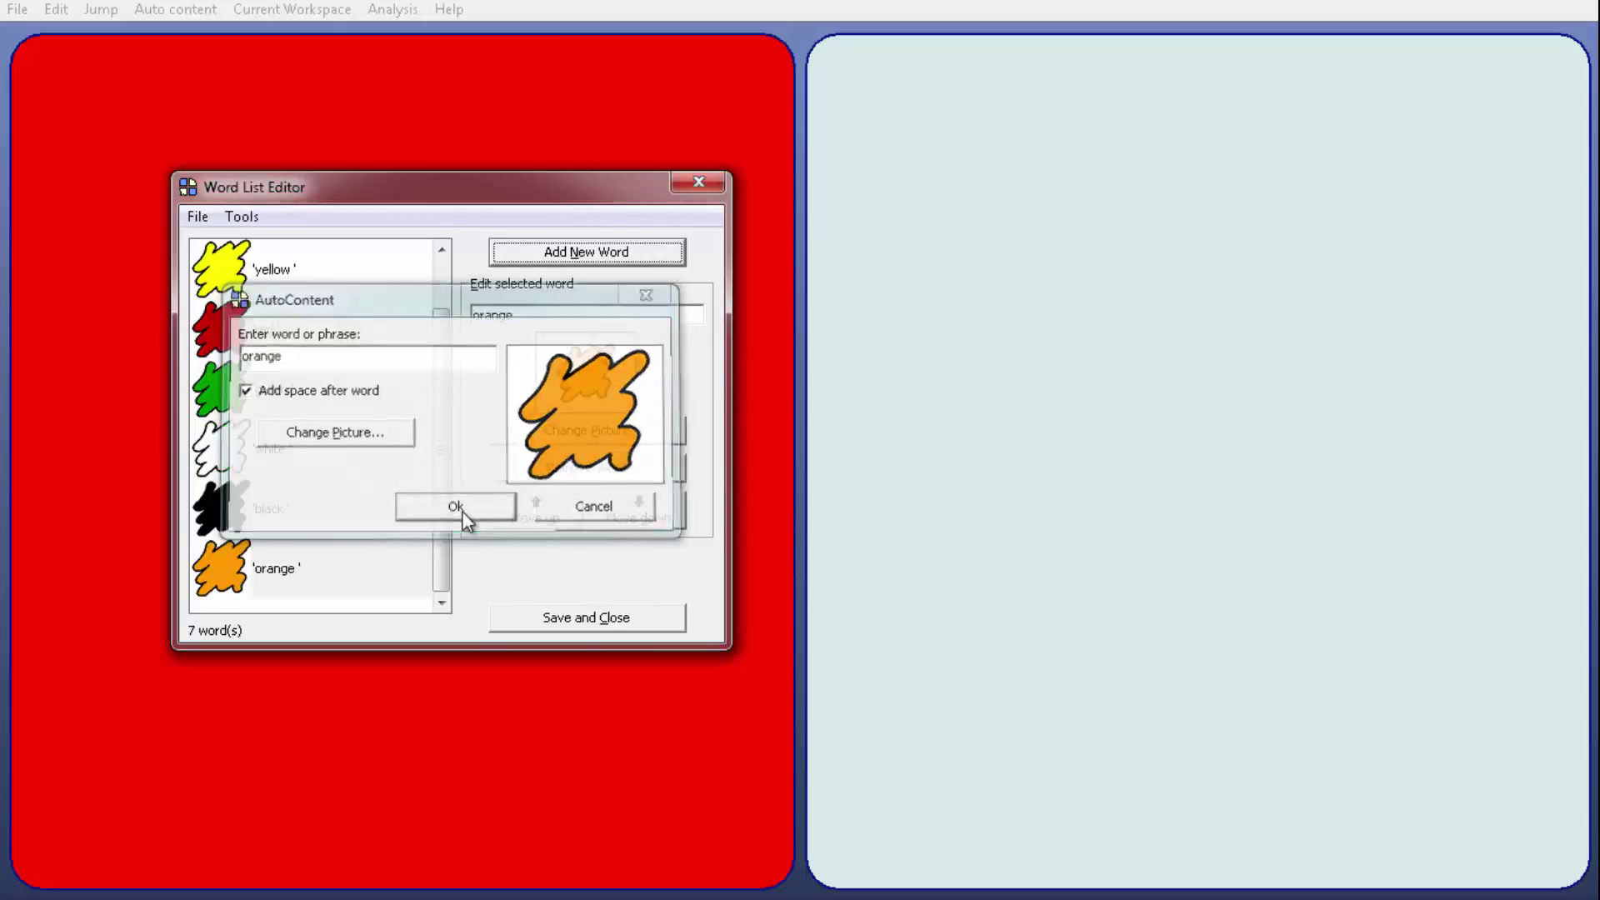
- Add the word "purple" with its suggested picture, check the list from its start, and save and close the word list
left_click(594, 258)
type("purple")
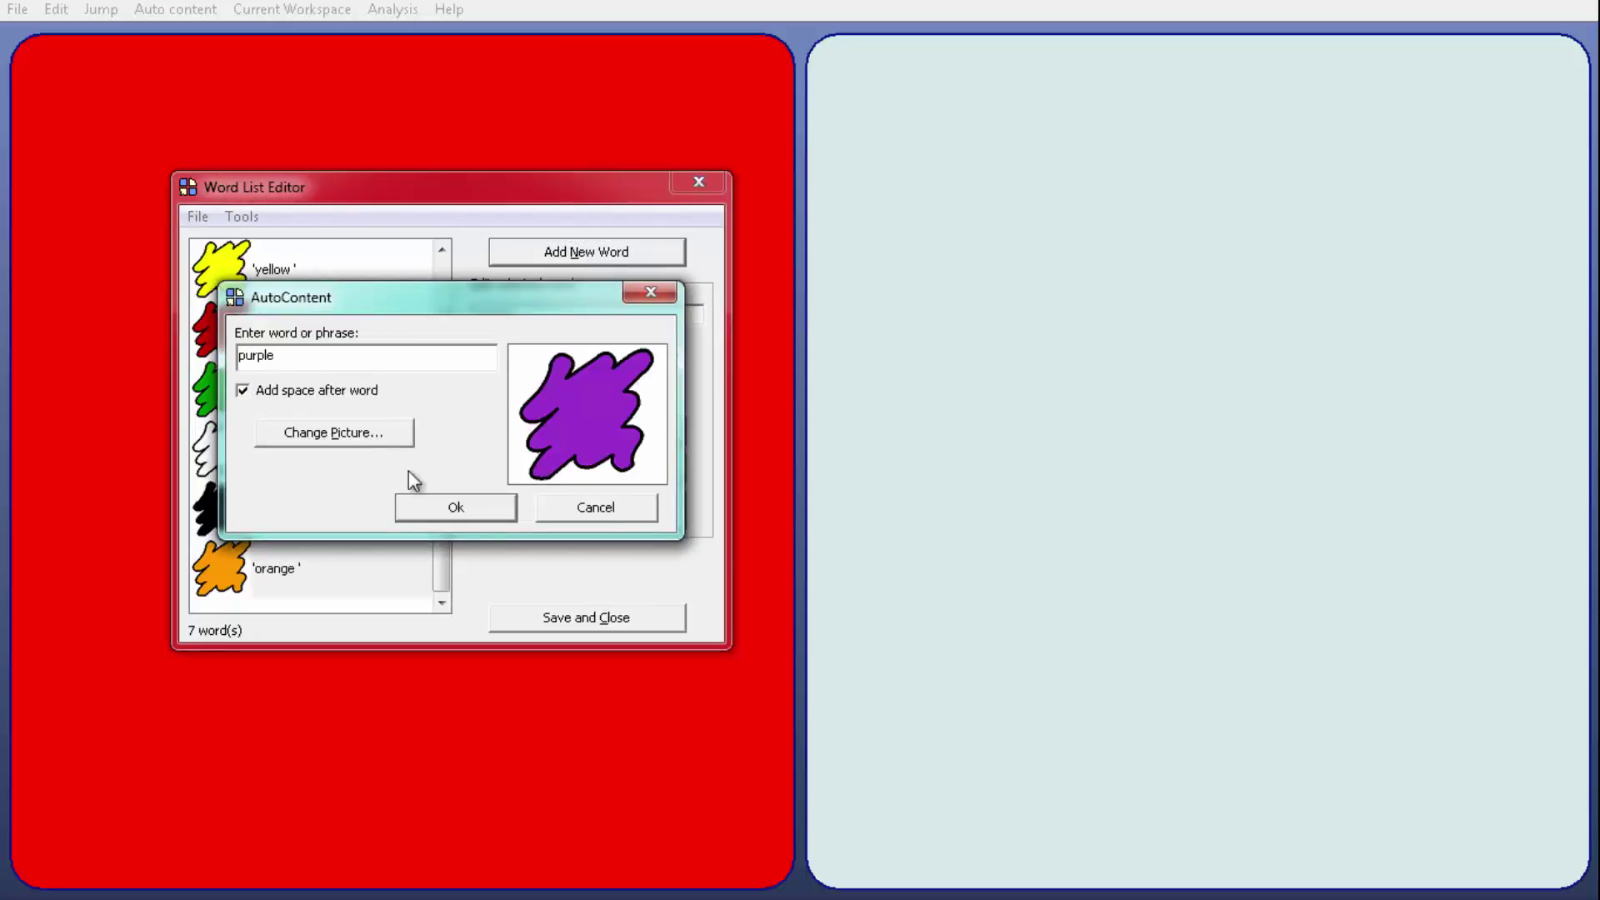
left_click(455, 508)
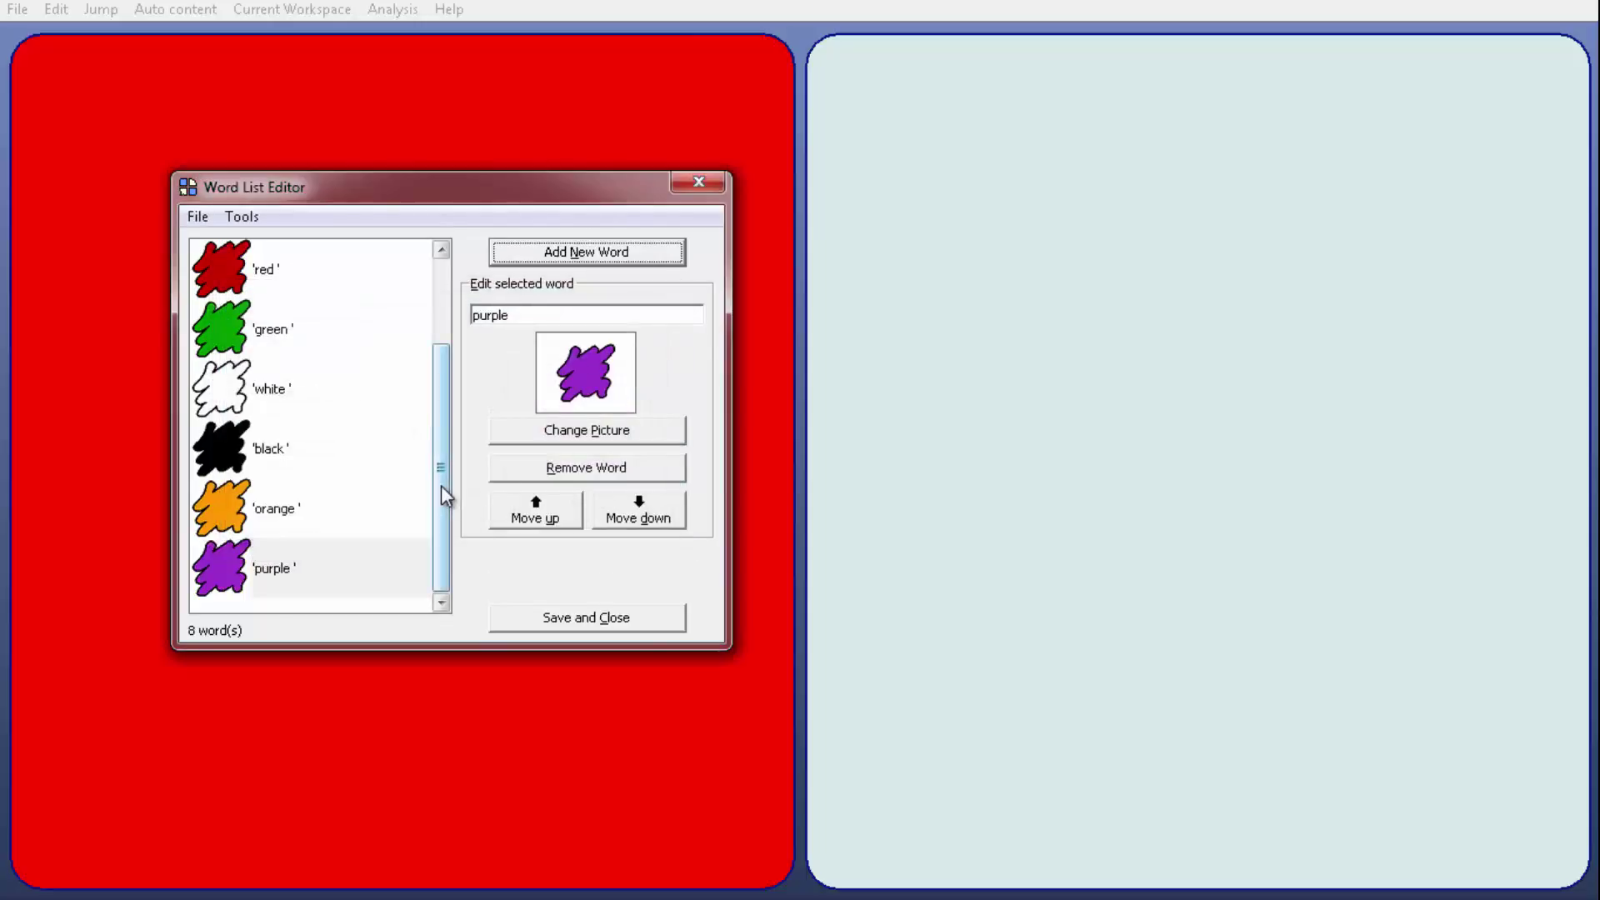
left_click_drag(442, 485, 453, 385)
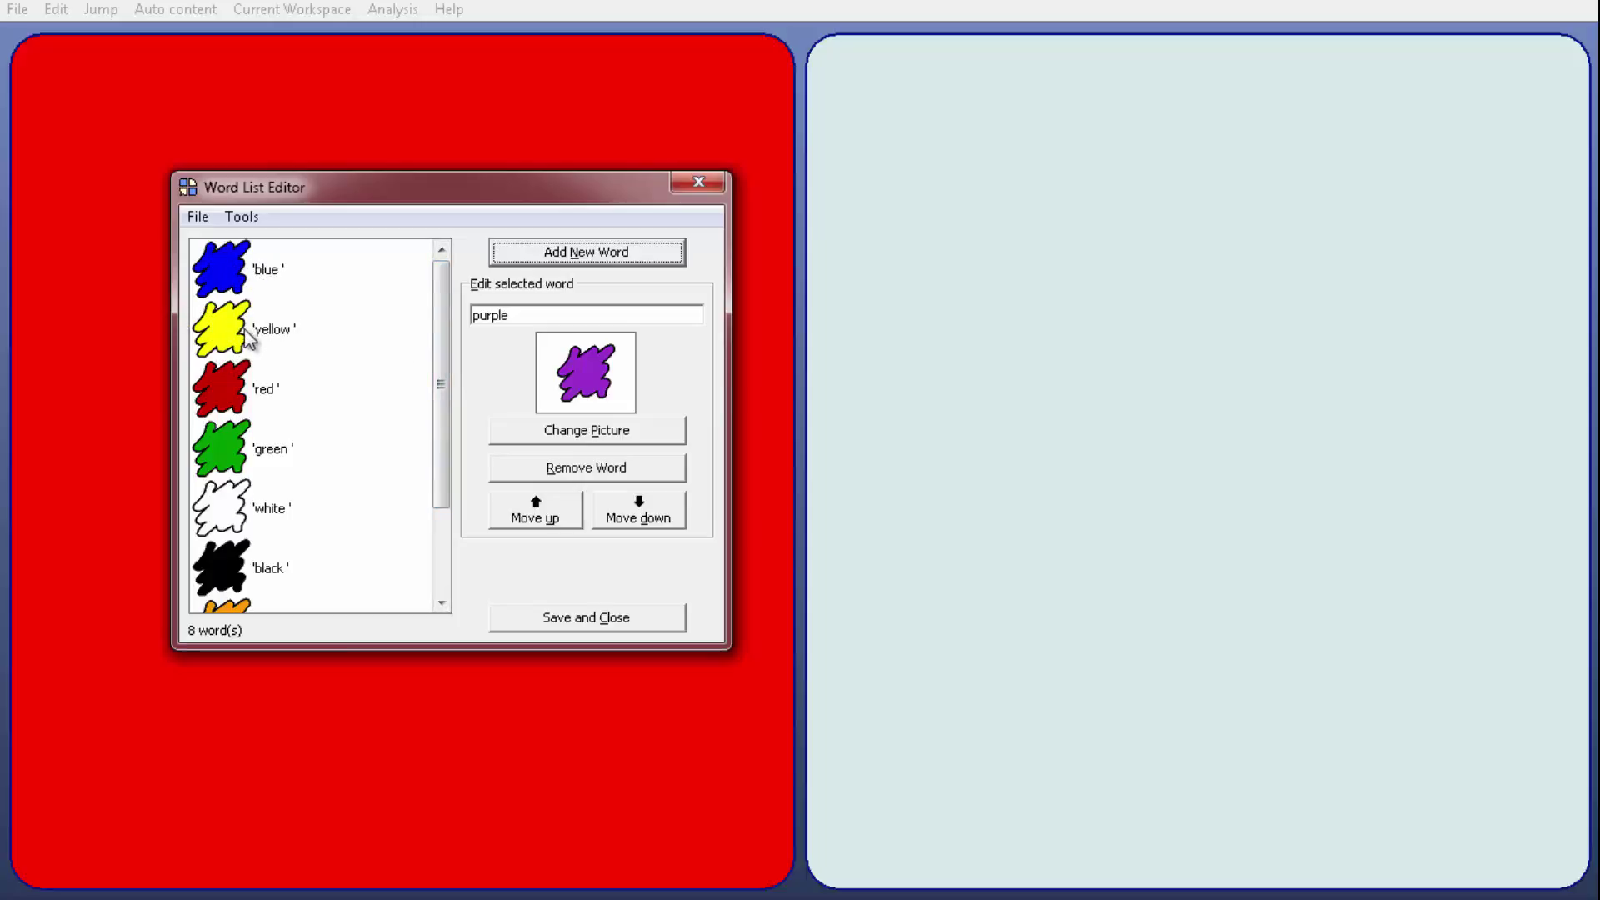
left_click(567, 617)
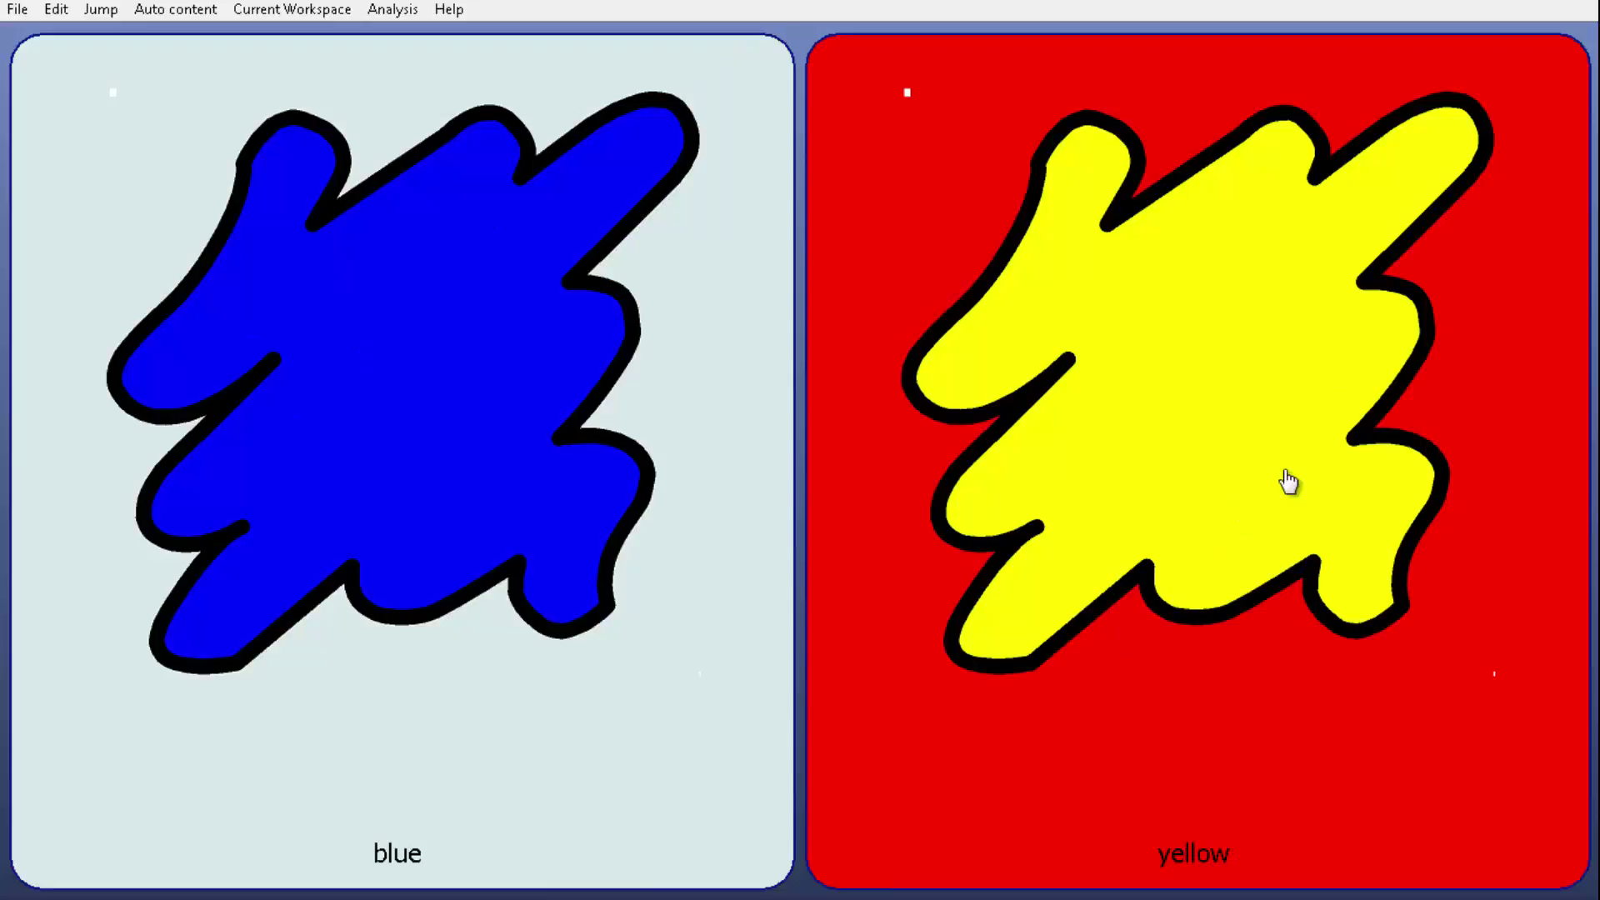
- Test the choice grid by selecting the yellow cell and the other word list cell
left_click(1084, 467)
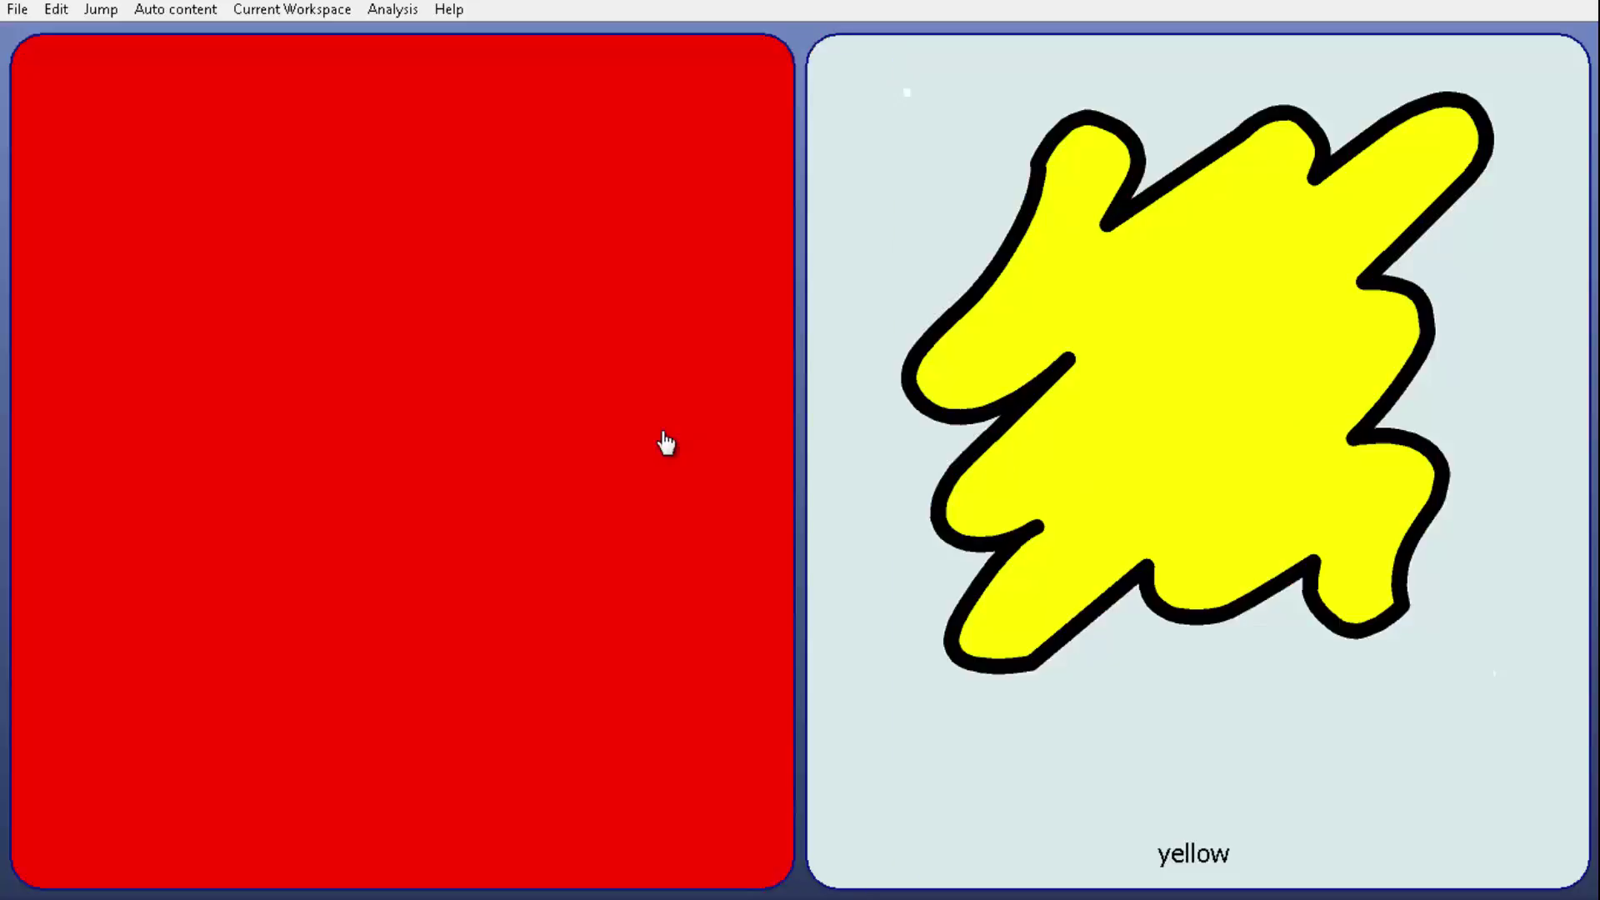
left_click(623, 430)
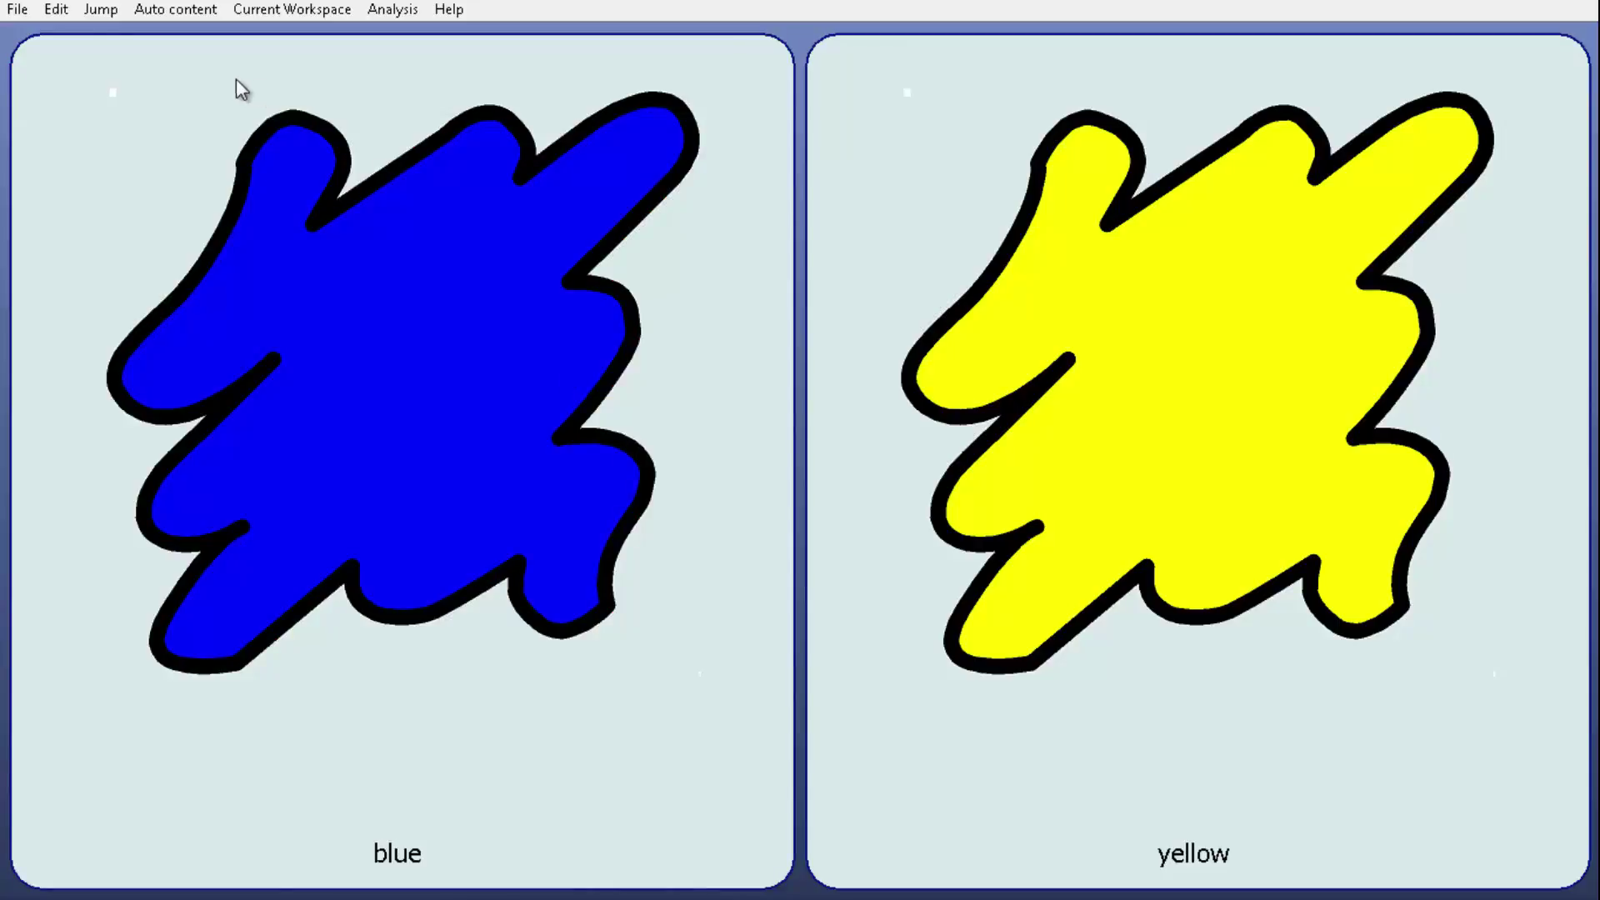
- Open the word list for this grid and move the word "red" up to first place
left_click(147, 9)
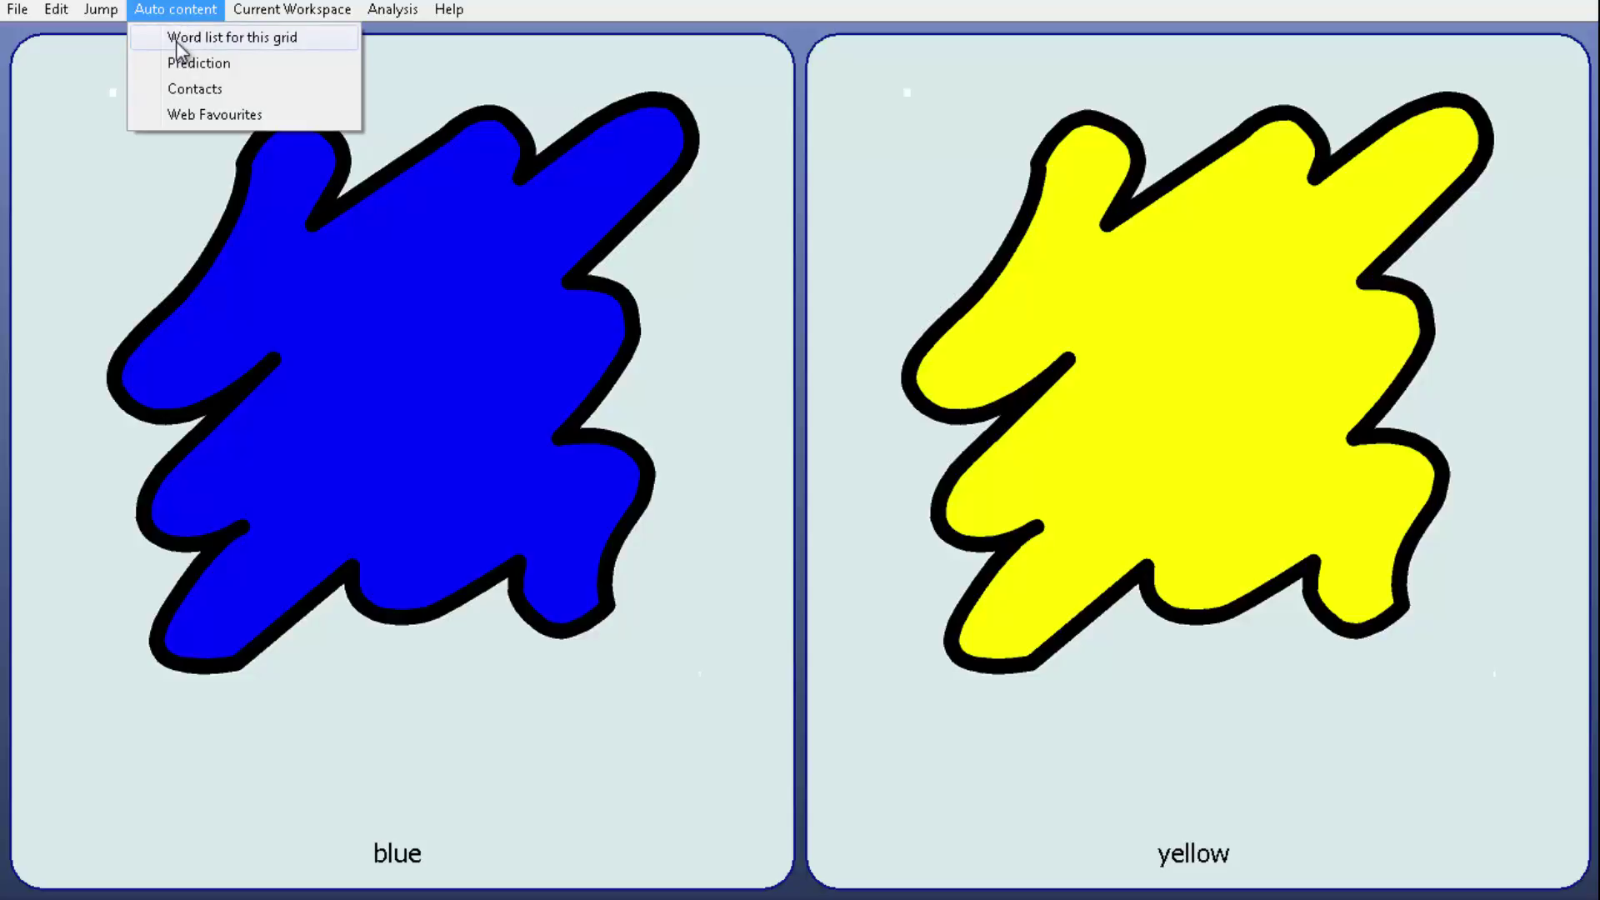
left_click(177, 37)
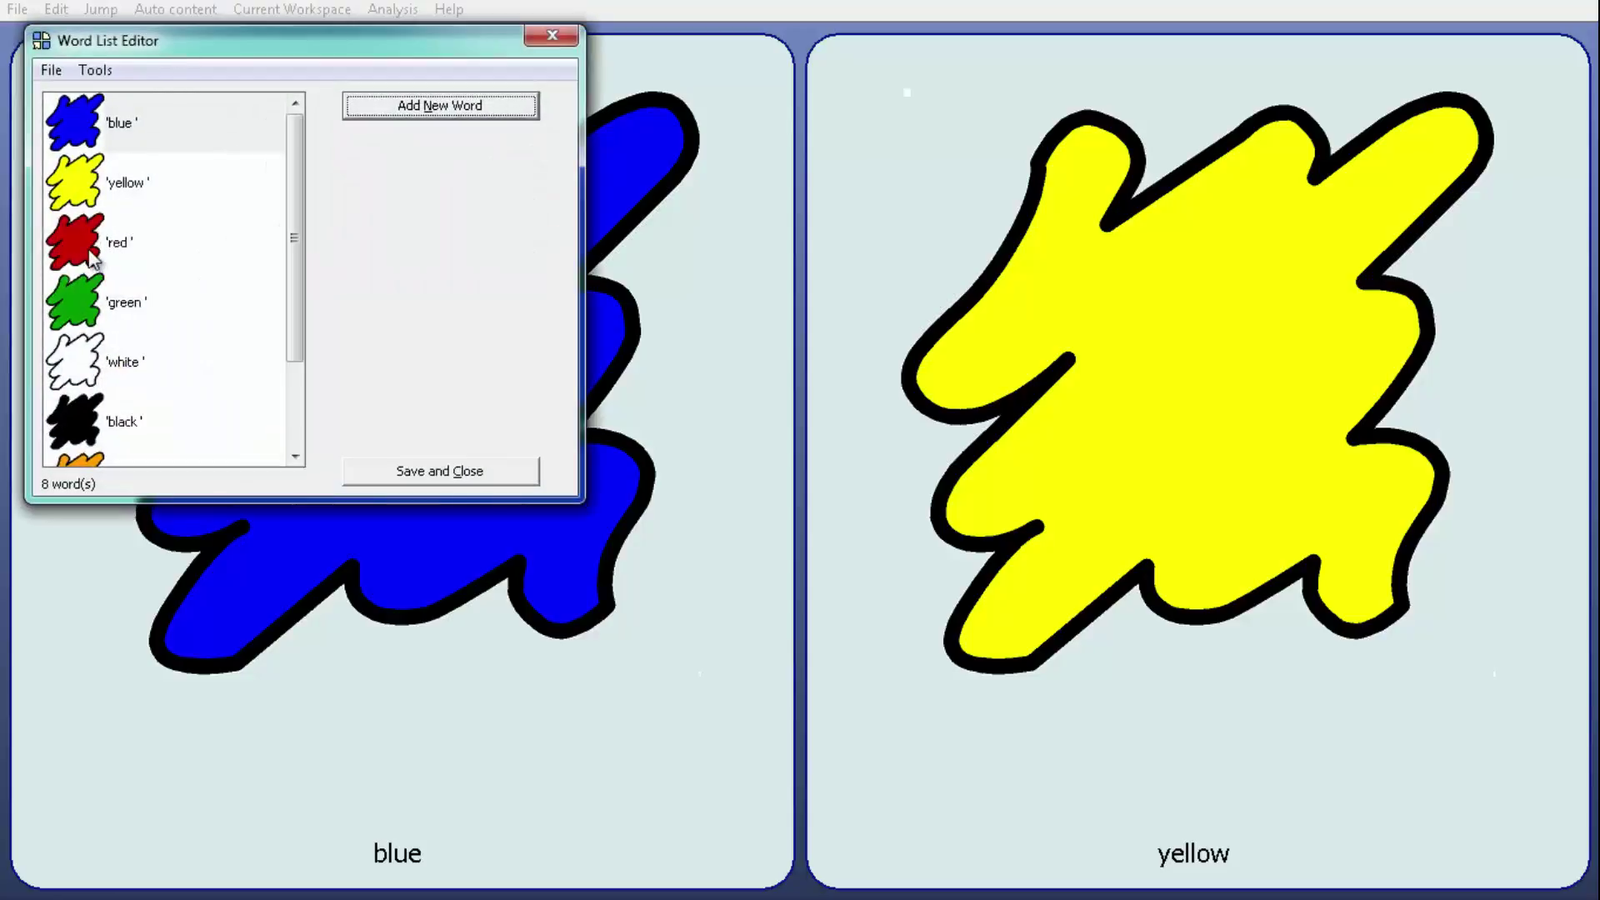
left_click(91, 258)
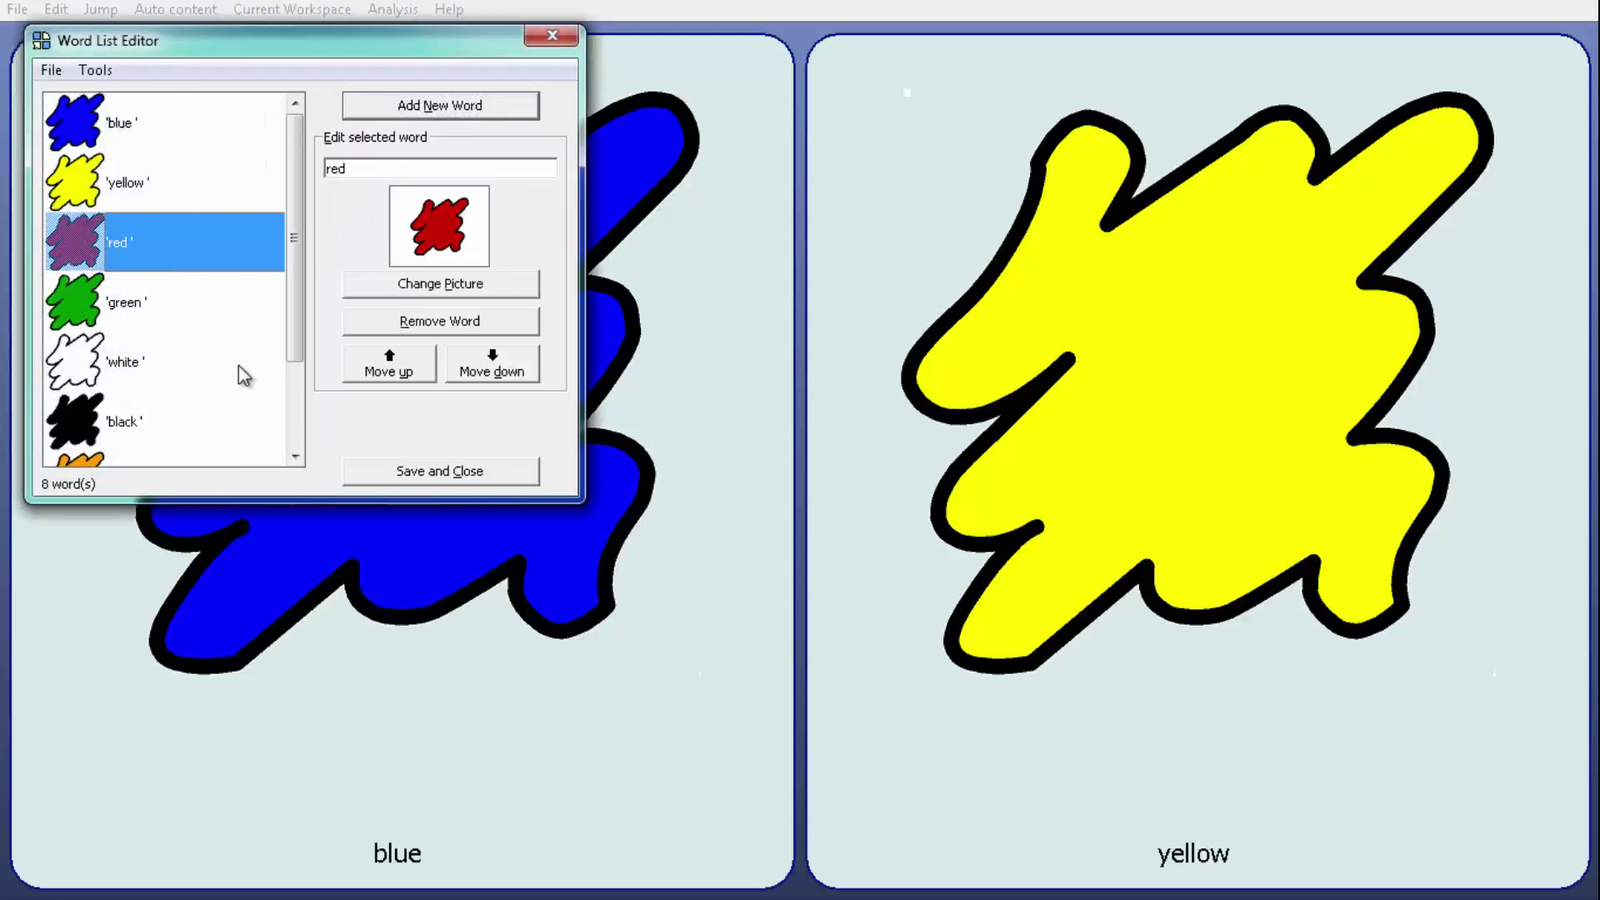
left_click(373, 376)
left_click(374, 380)
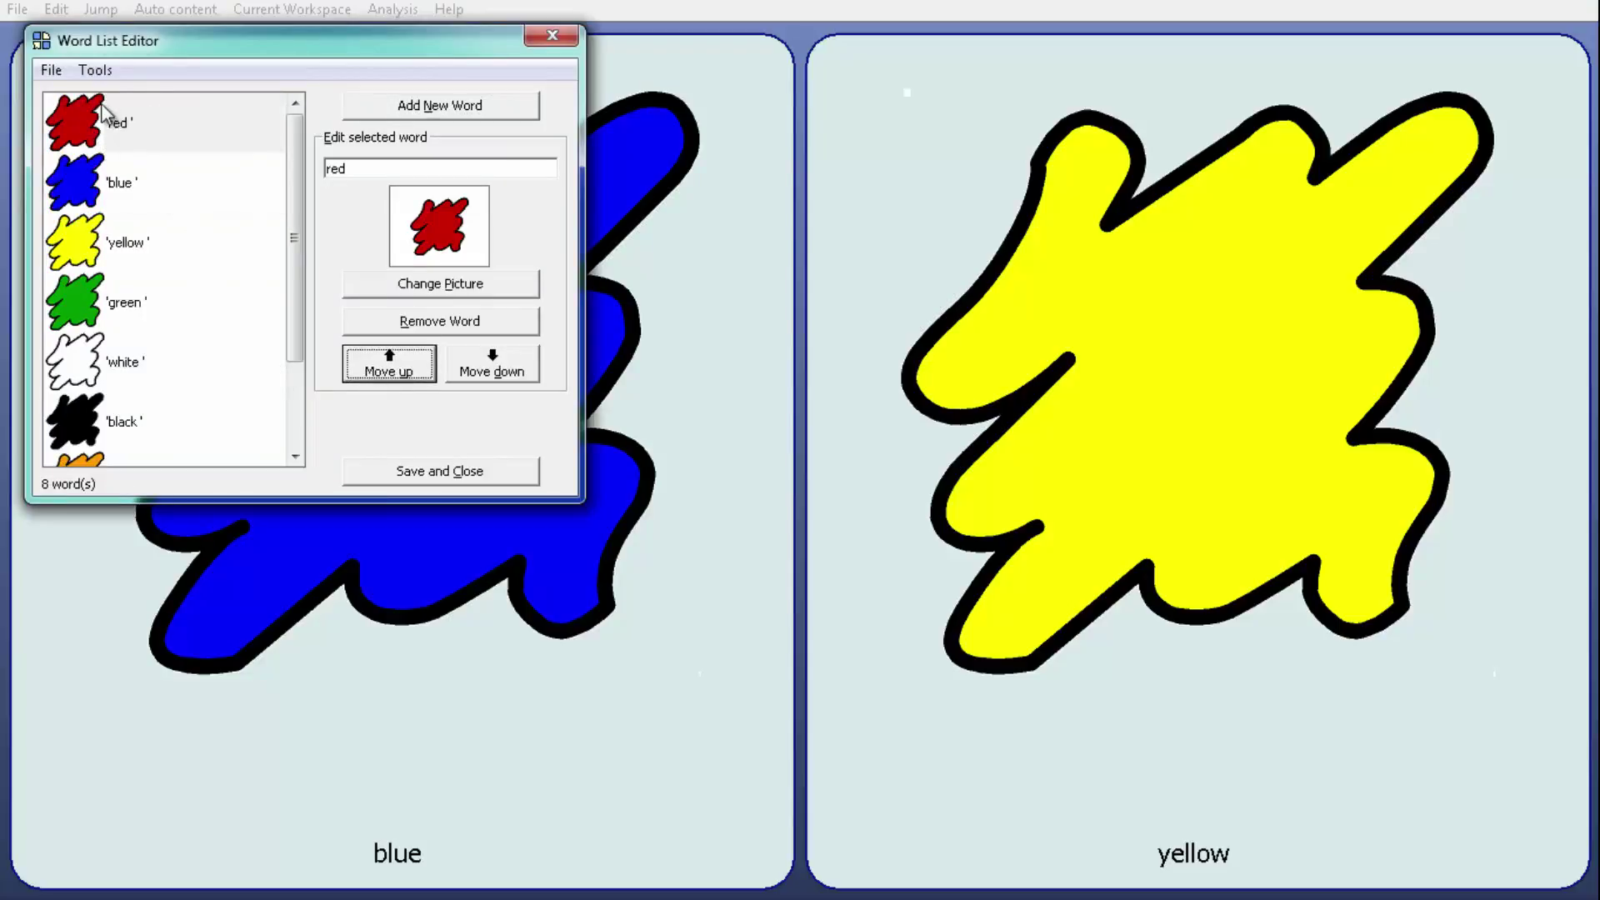
- Move the word "green" up to second place in the word list, then save and close the list
left_click(90, 302)
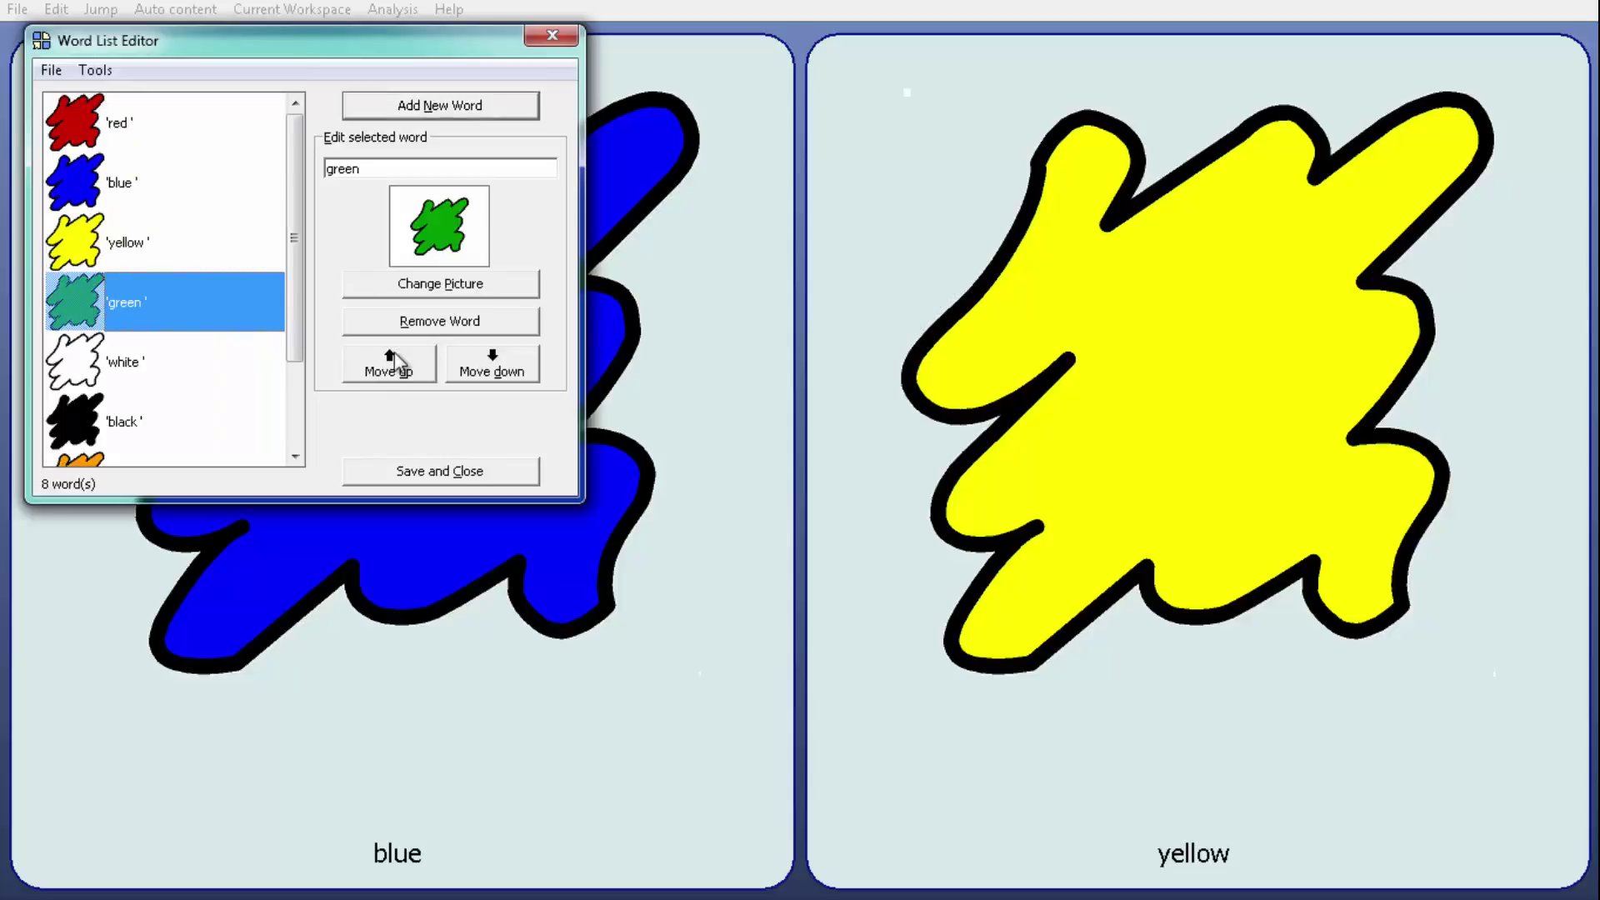
left_click(388, 360)
left_click(388, 360)
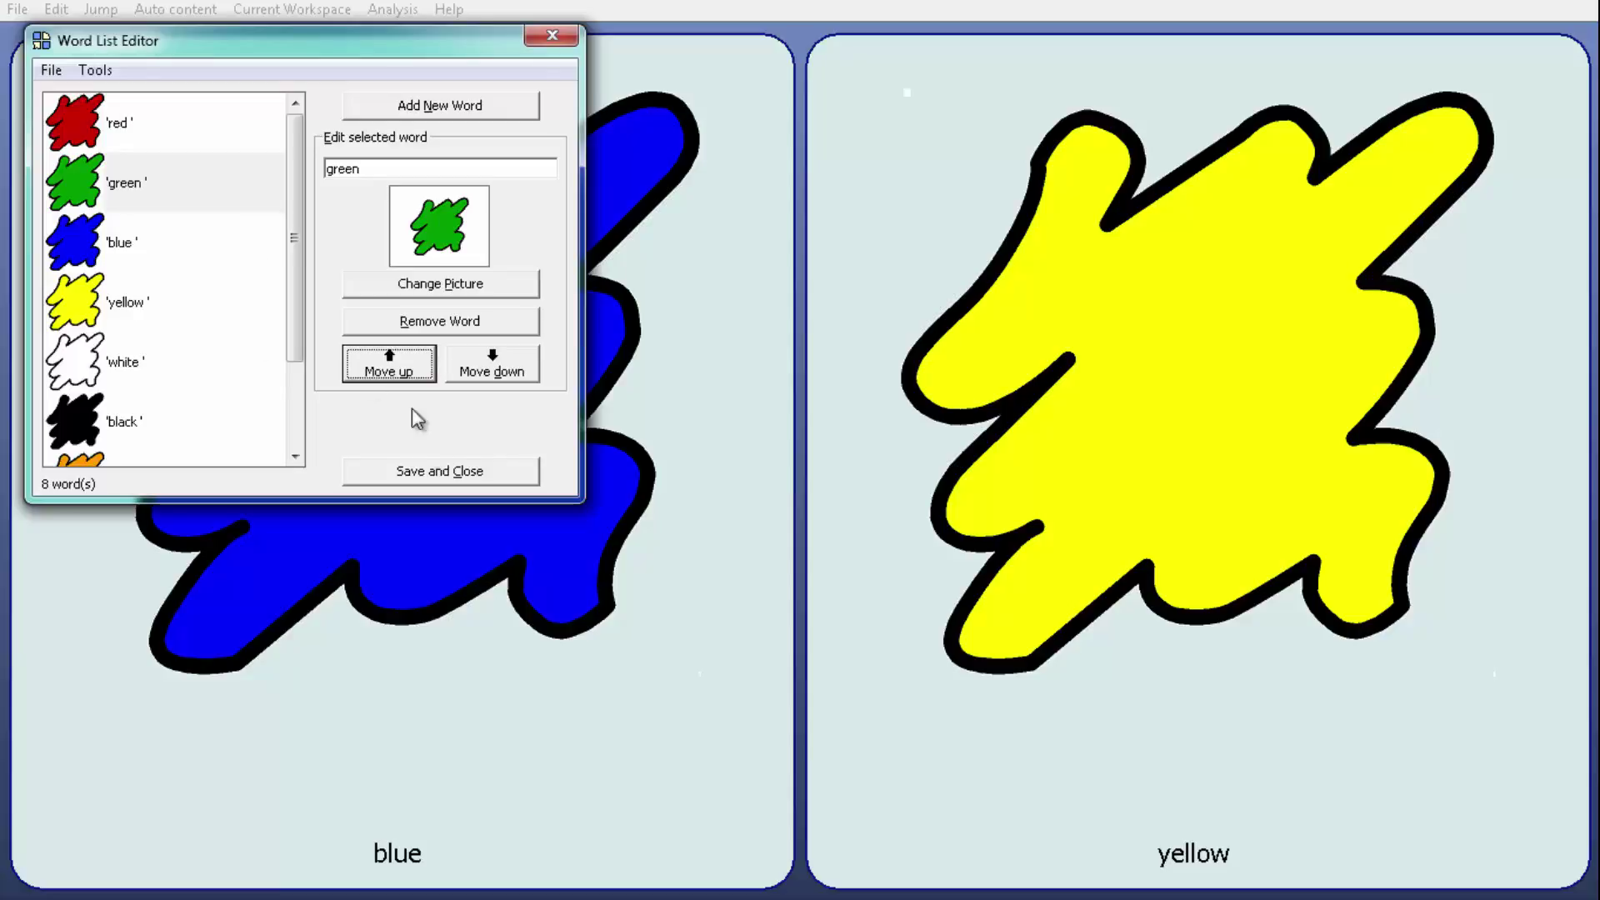
left_click(432, 477)
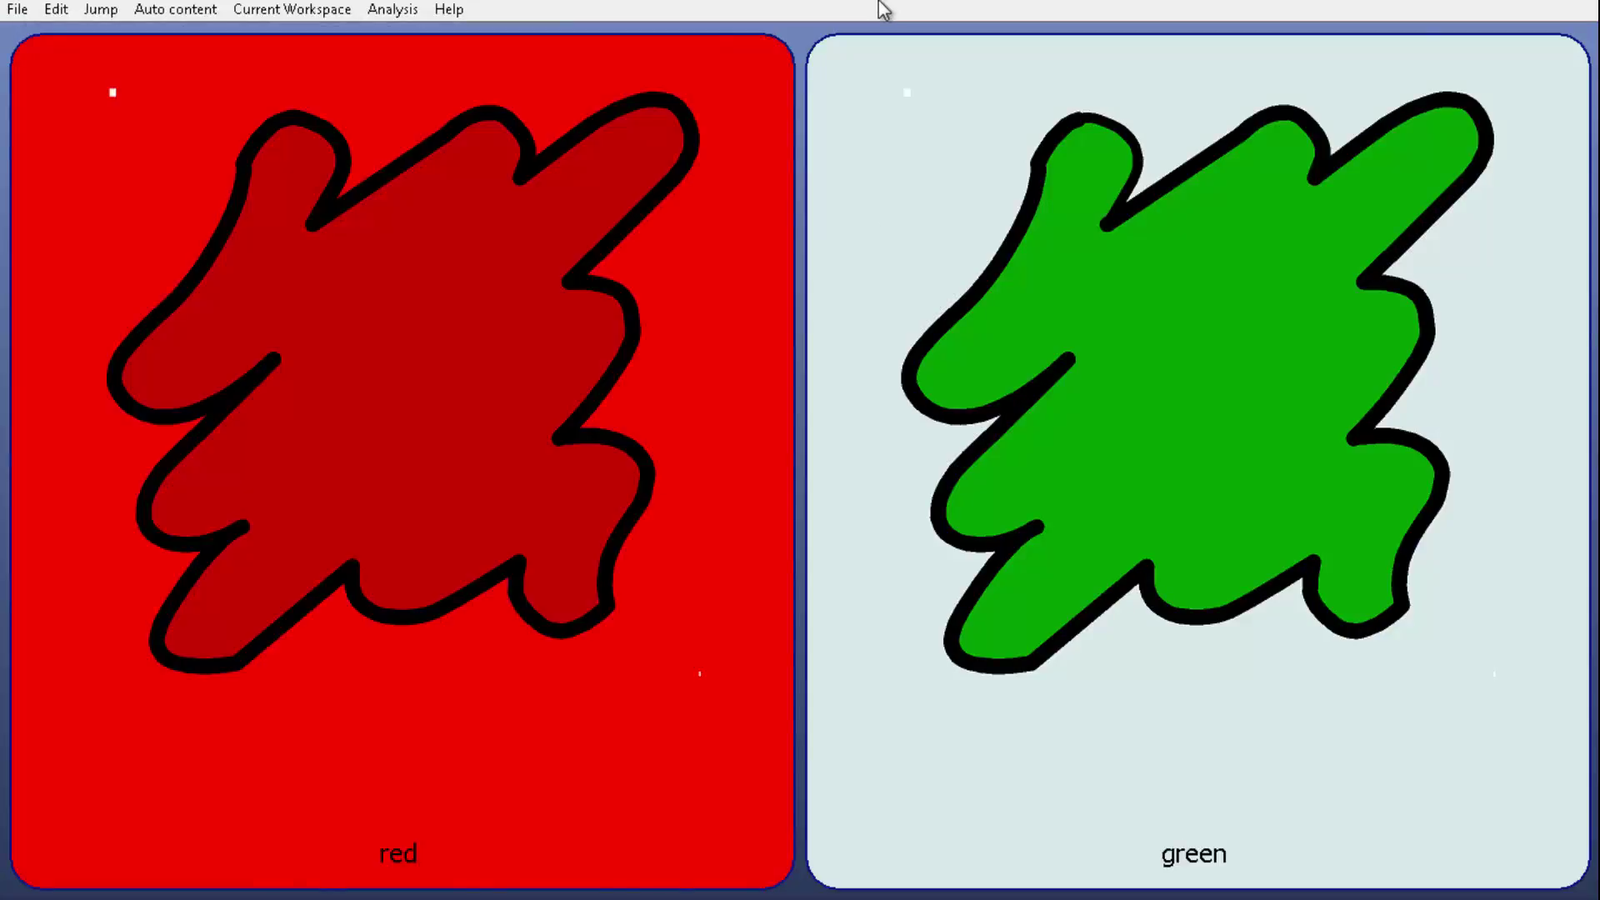